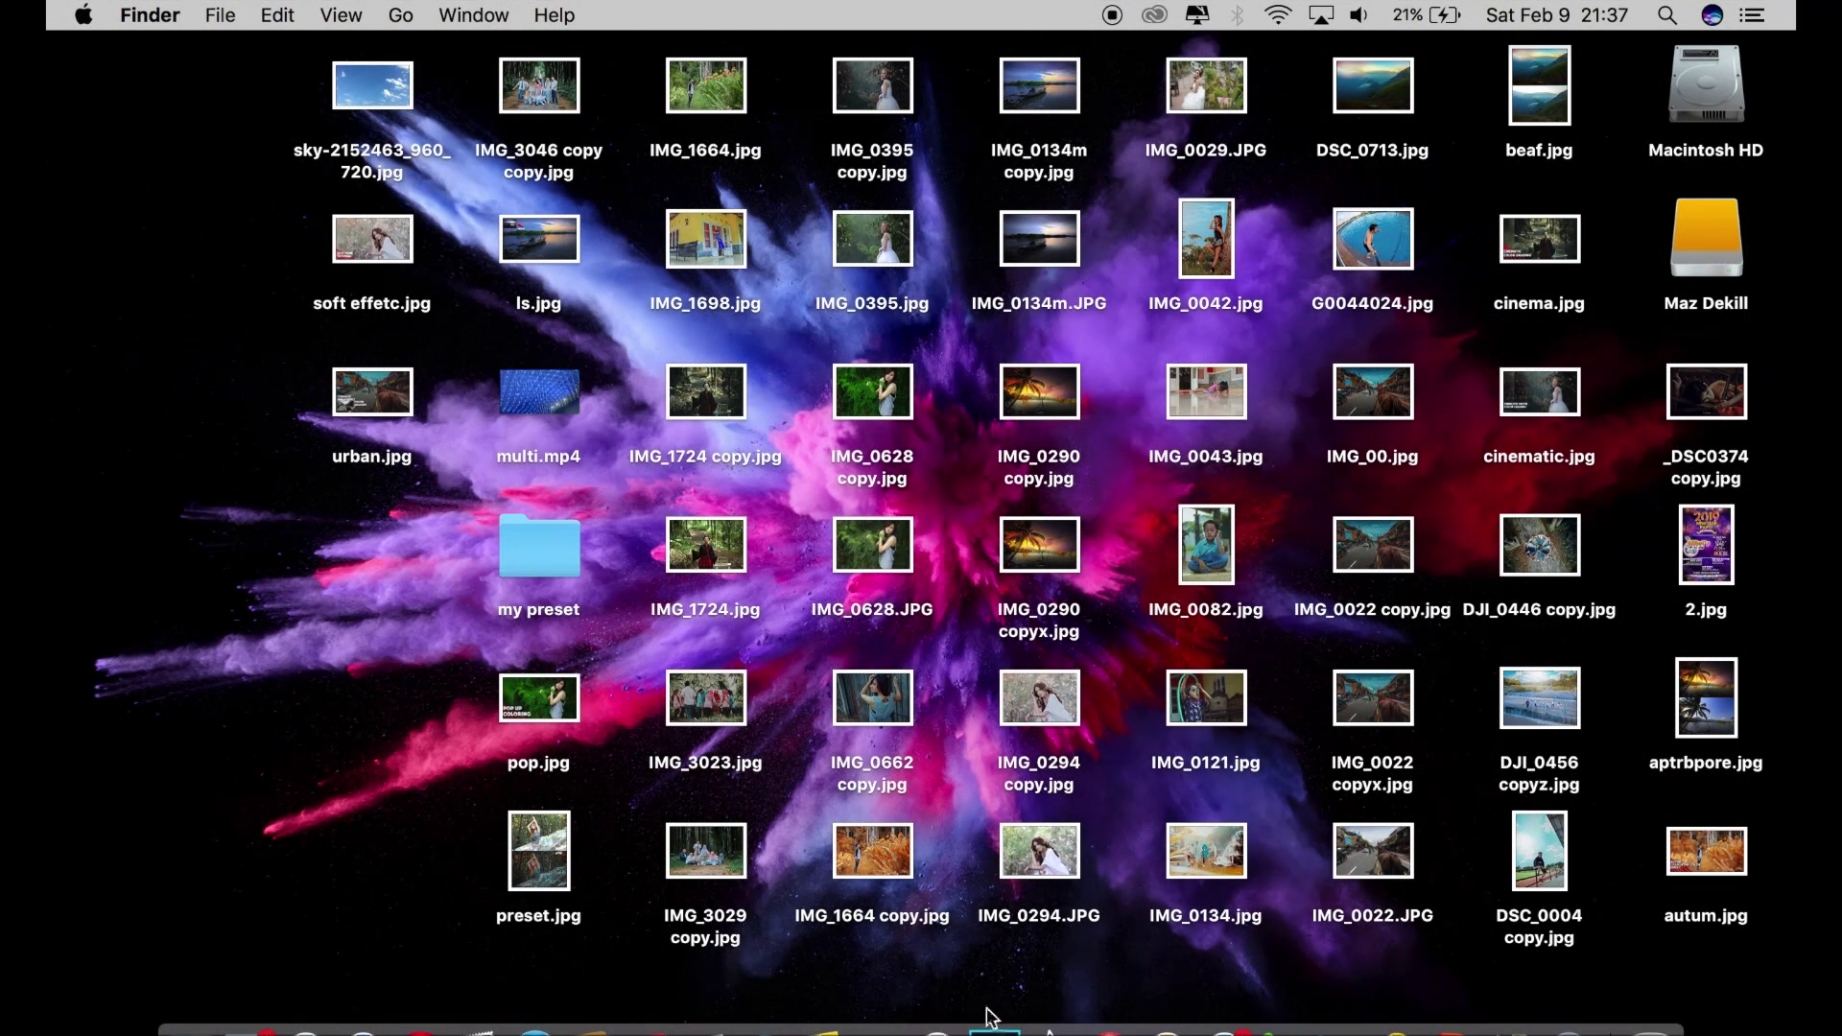
Launch Photoshop CC 2018 from the Dock.
left_click(998, 1002)
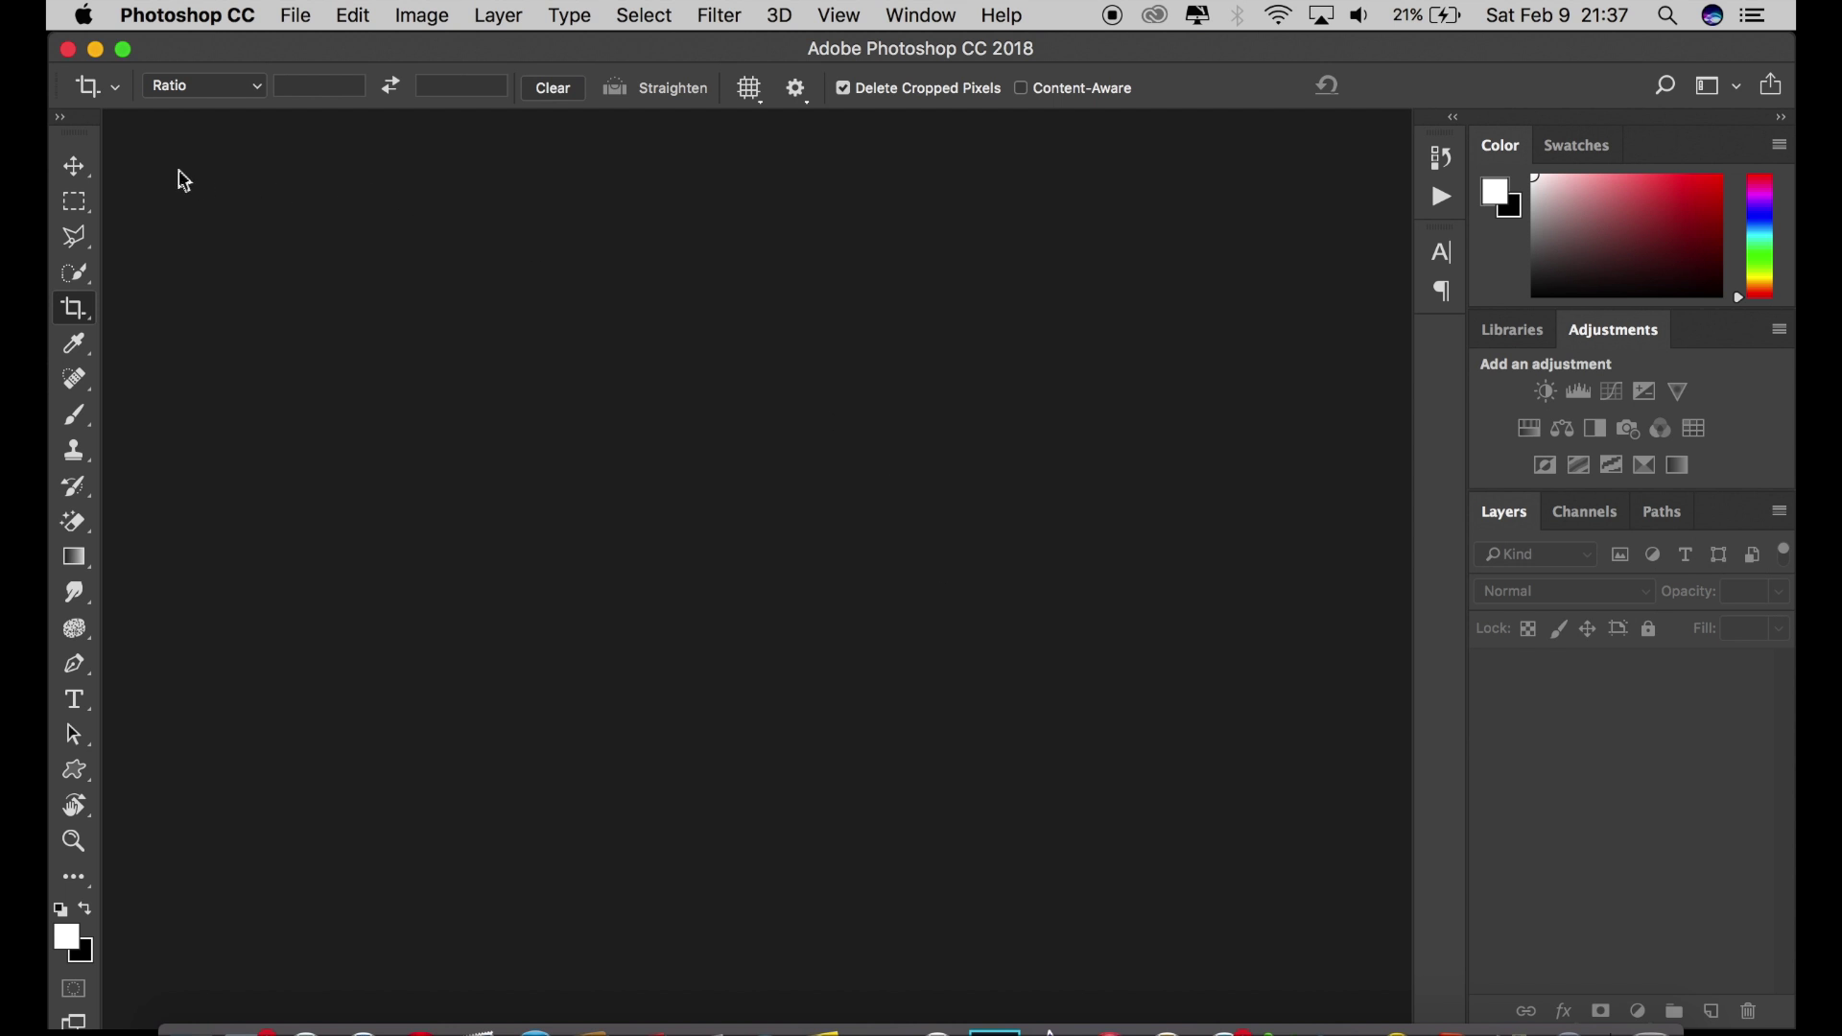
Open the bride photo IMG_0029.JPG from the Desktop.
left_click(88, 165)
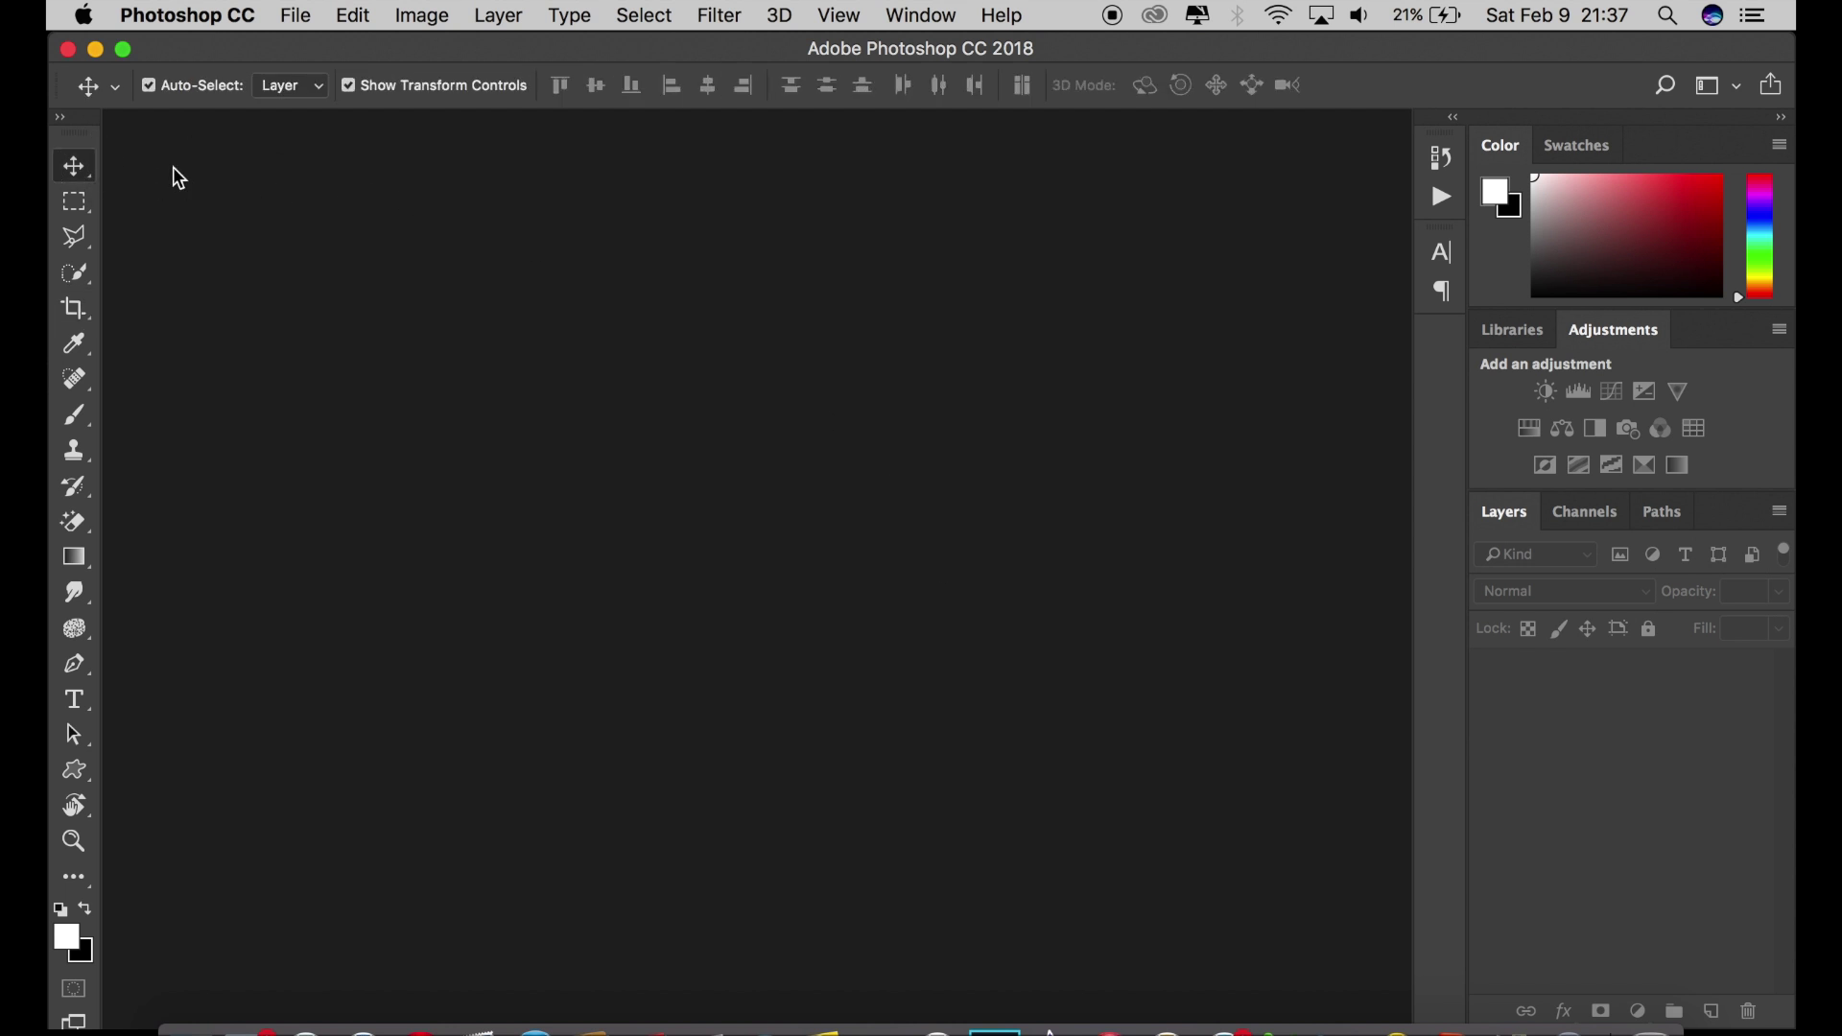
left_click(294, 21)
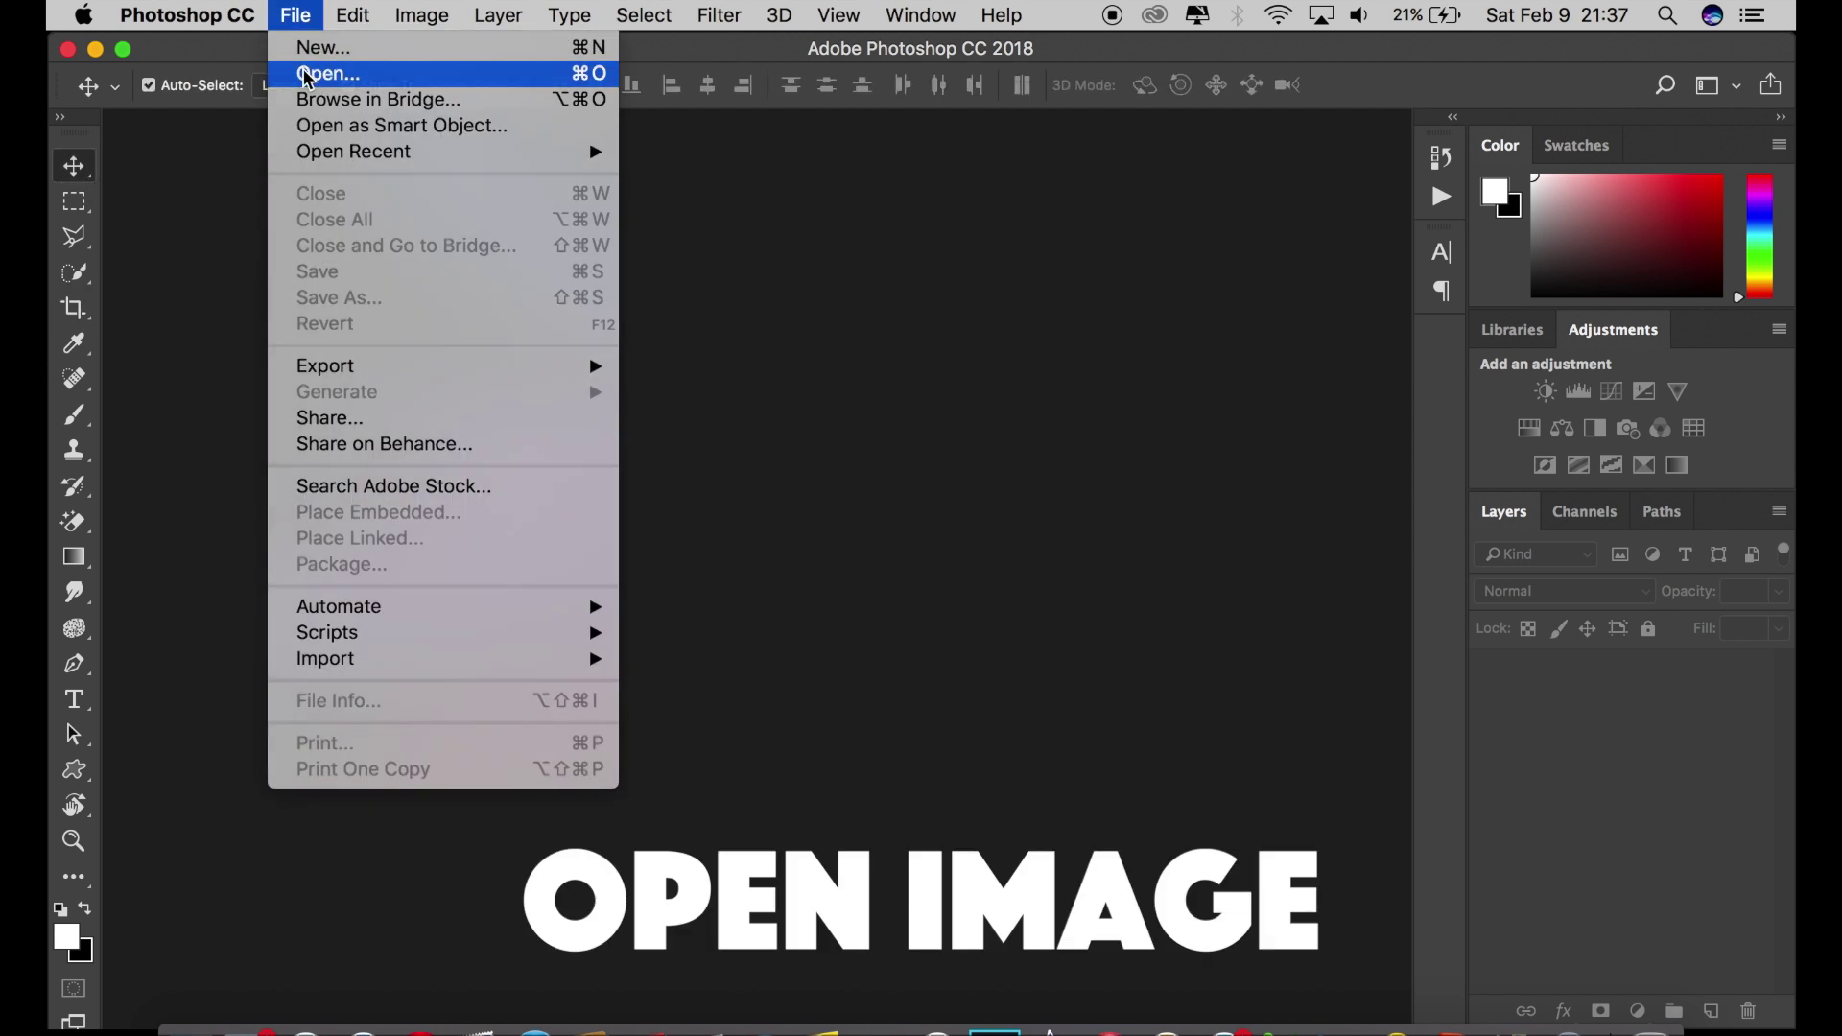
left_click(305, 70)
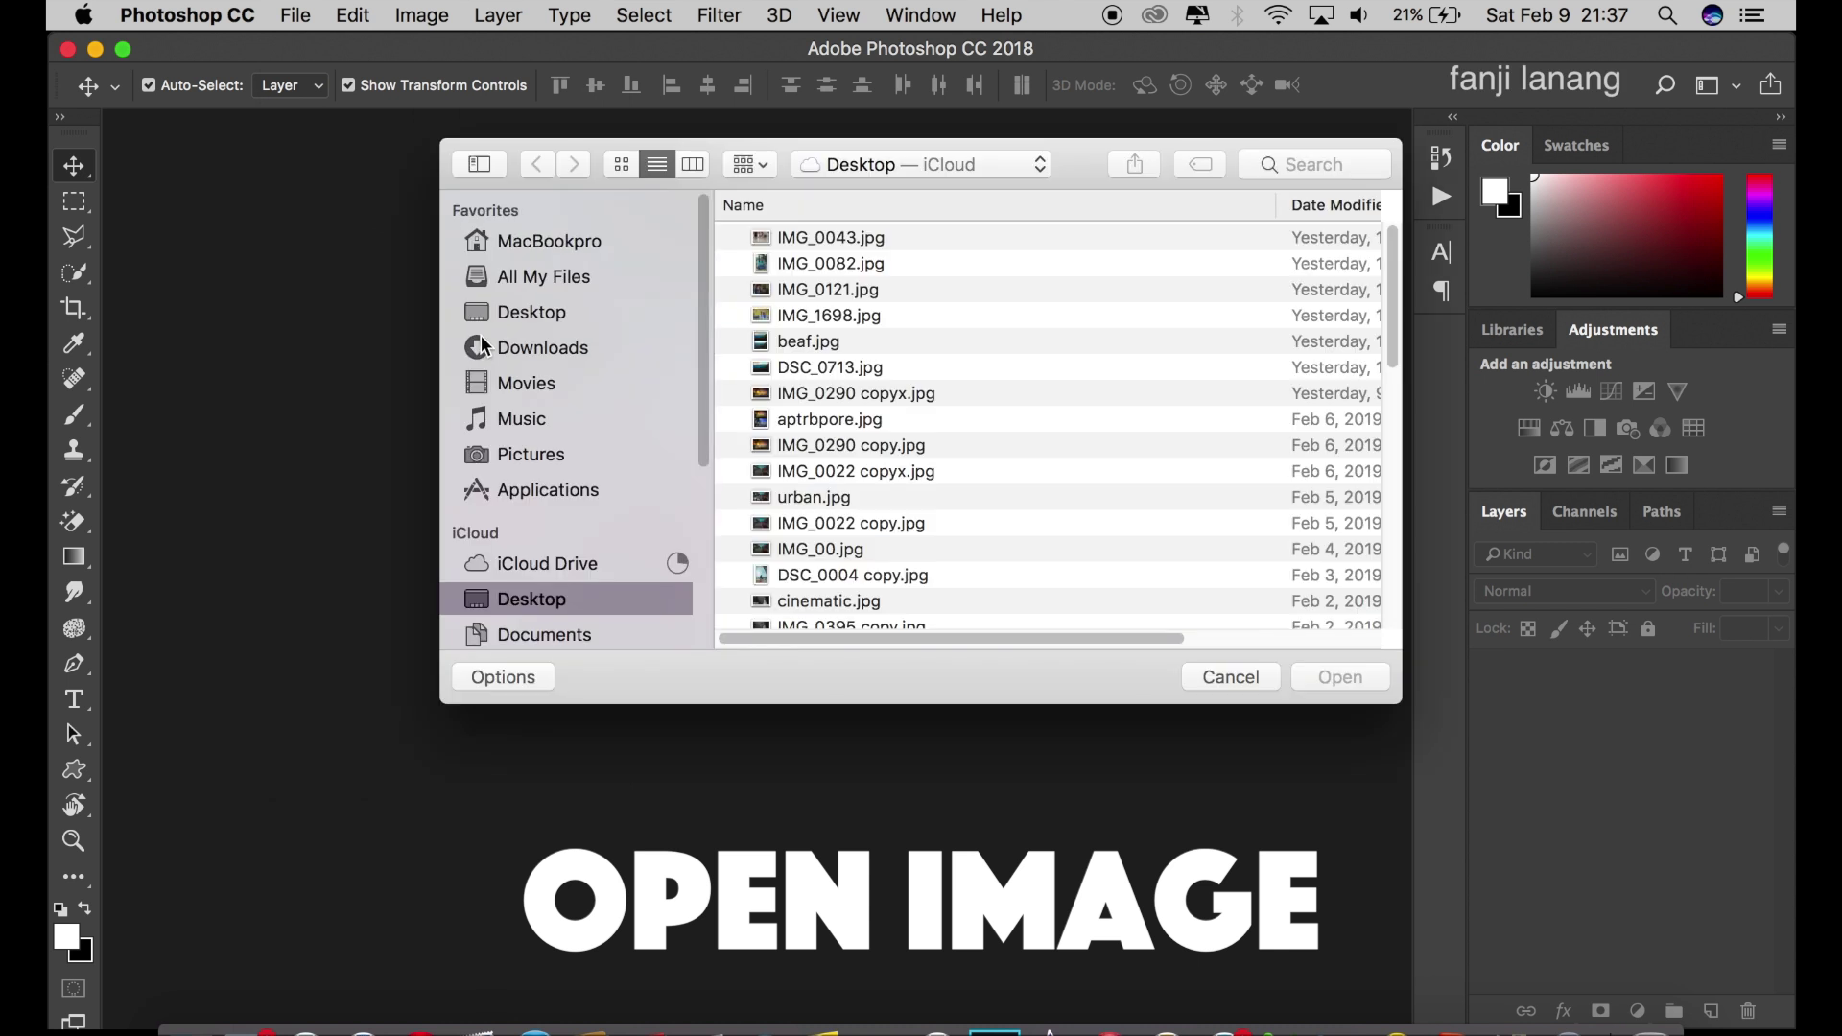
left_click(533, 314)
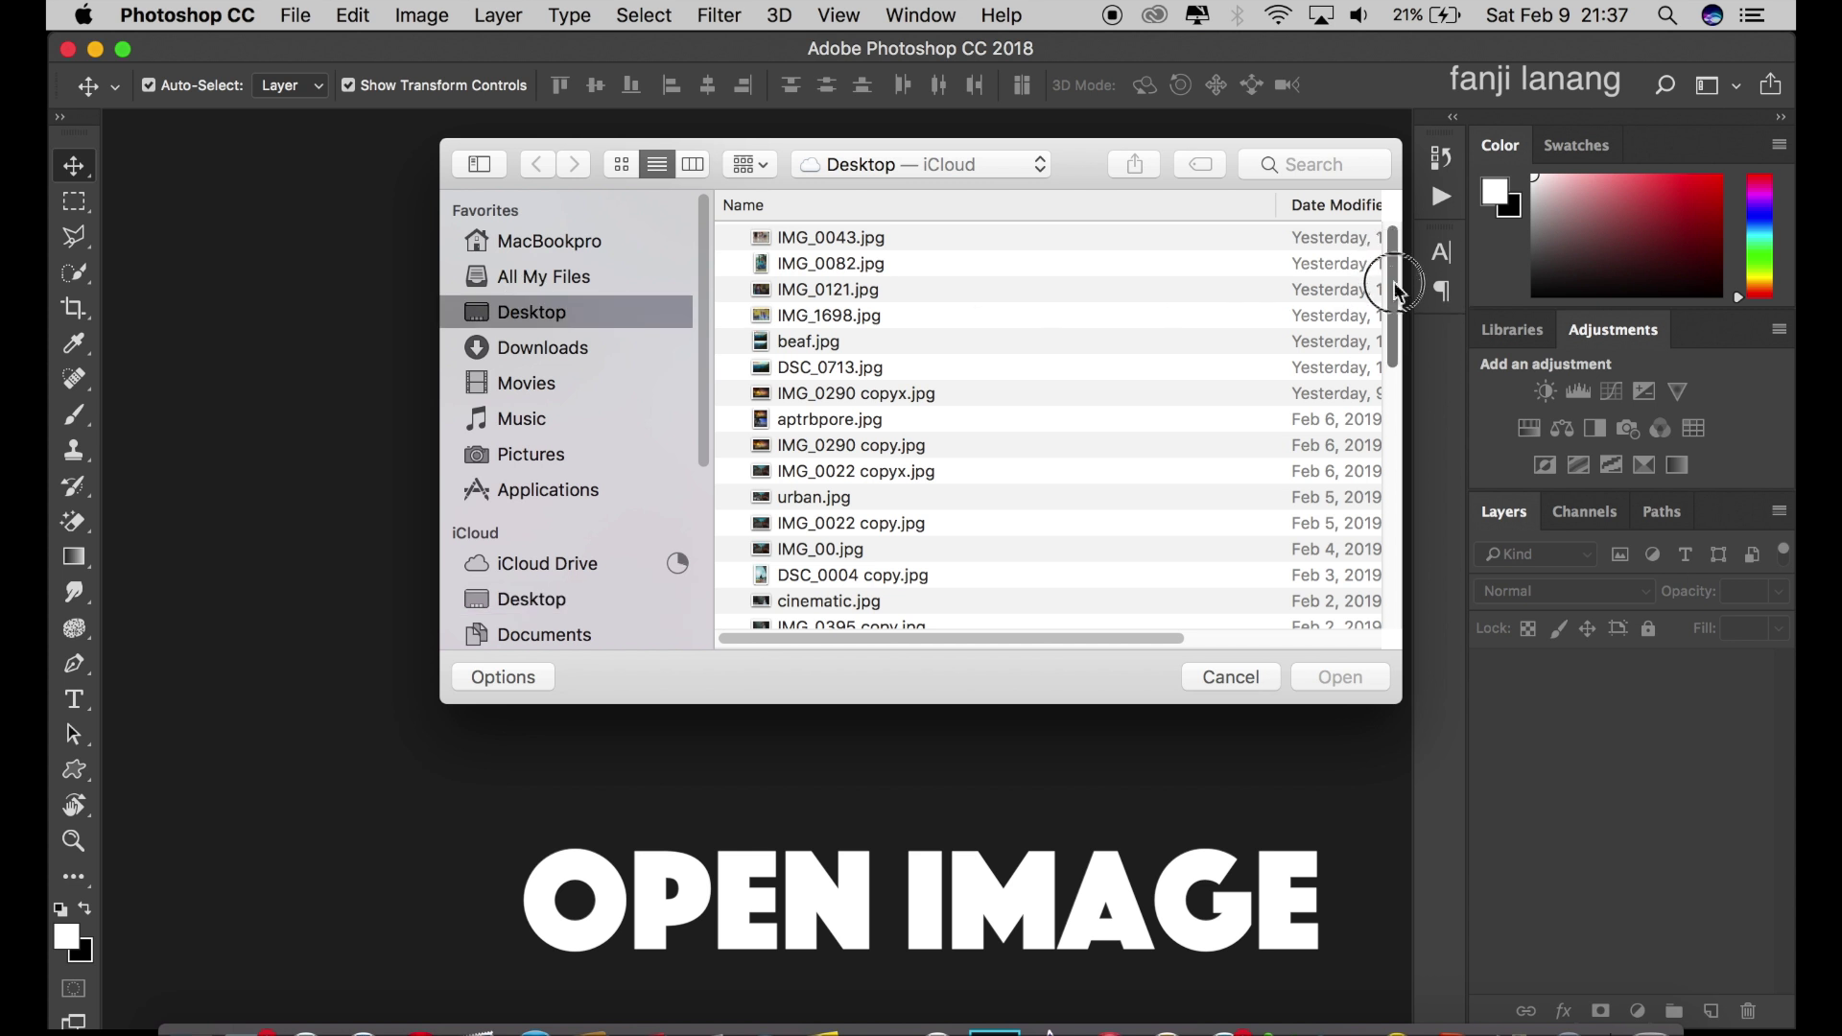
left_click_drag(1391, 273, 1375, 657)
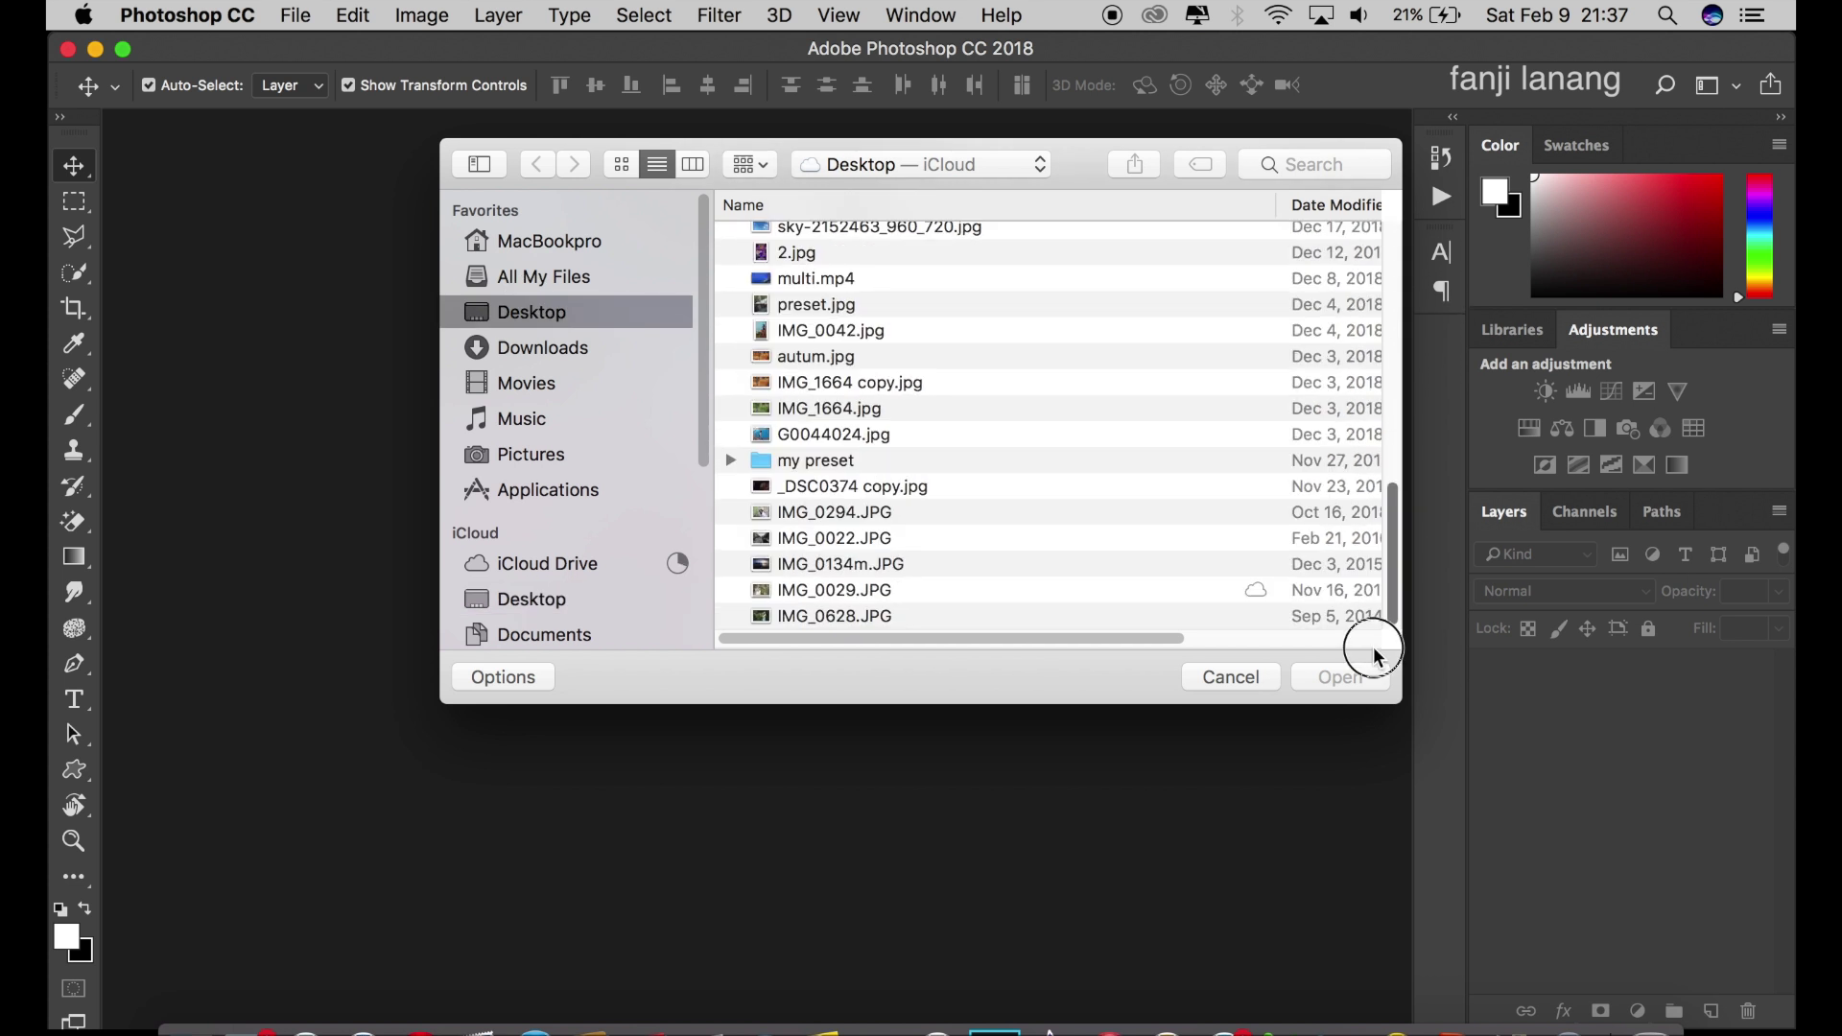
left_click(1177, 588)
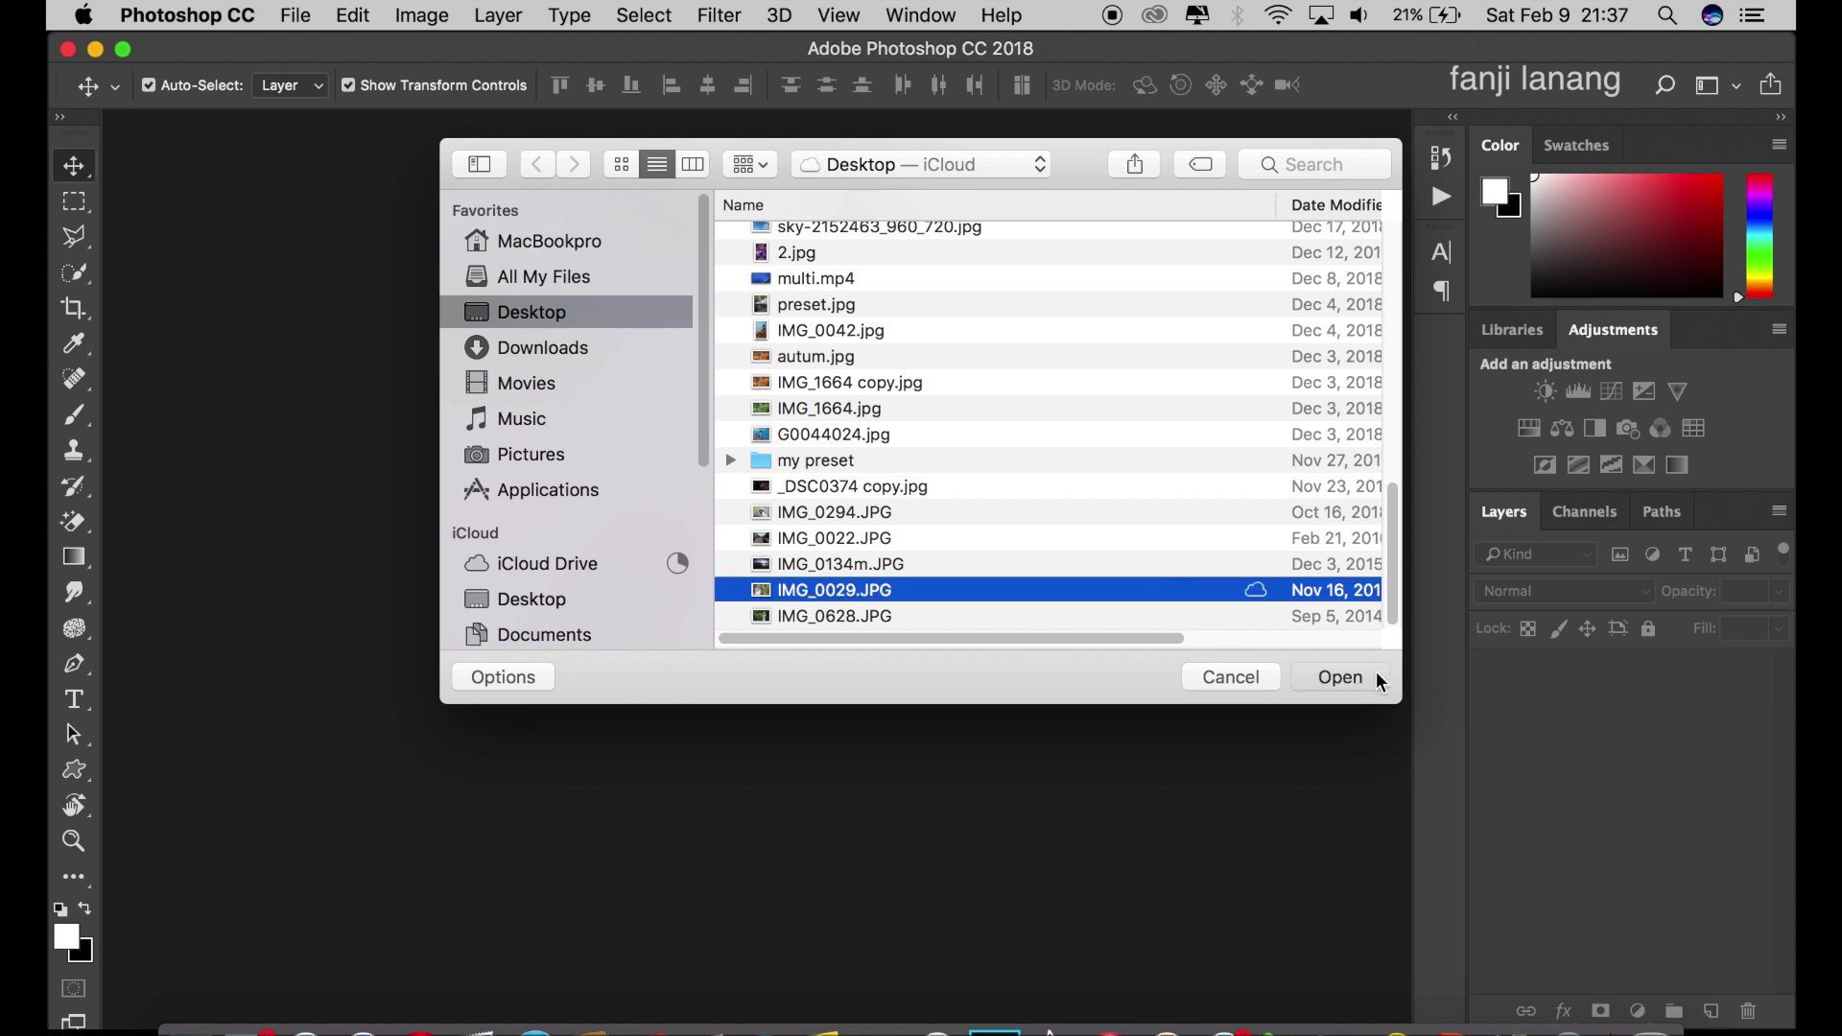
left_click(1378, 680)
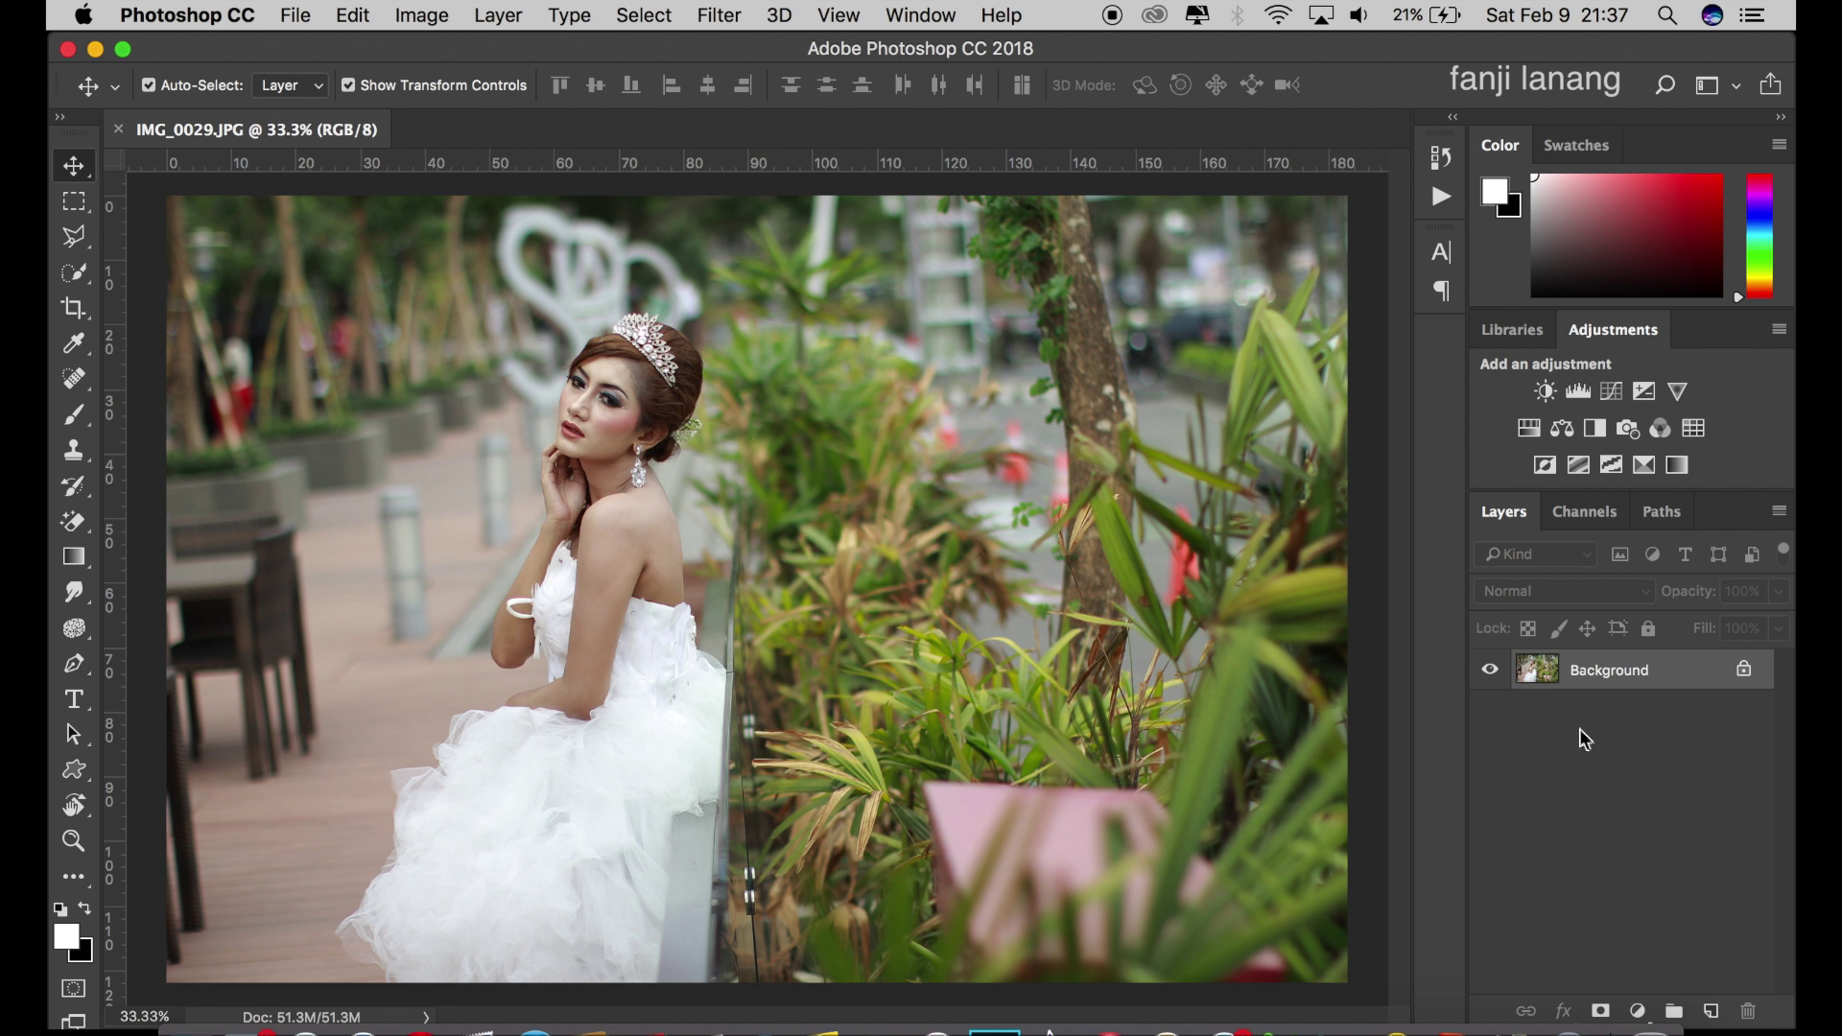
Add a Channel Mixer adjustment layer with Blue as the output channel.
left_click(1638, 1012)
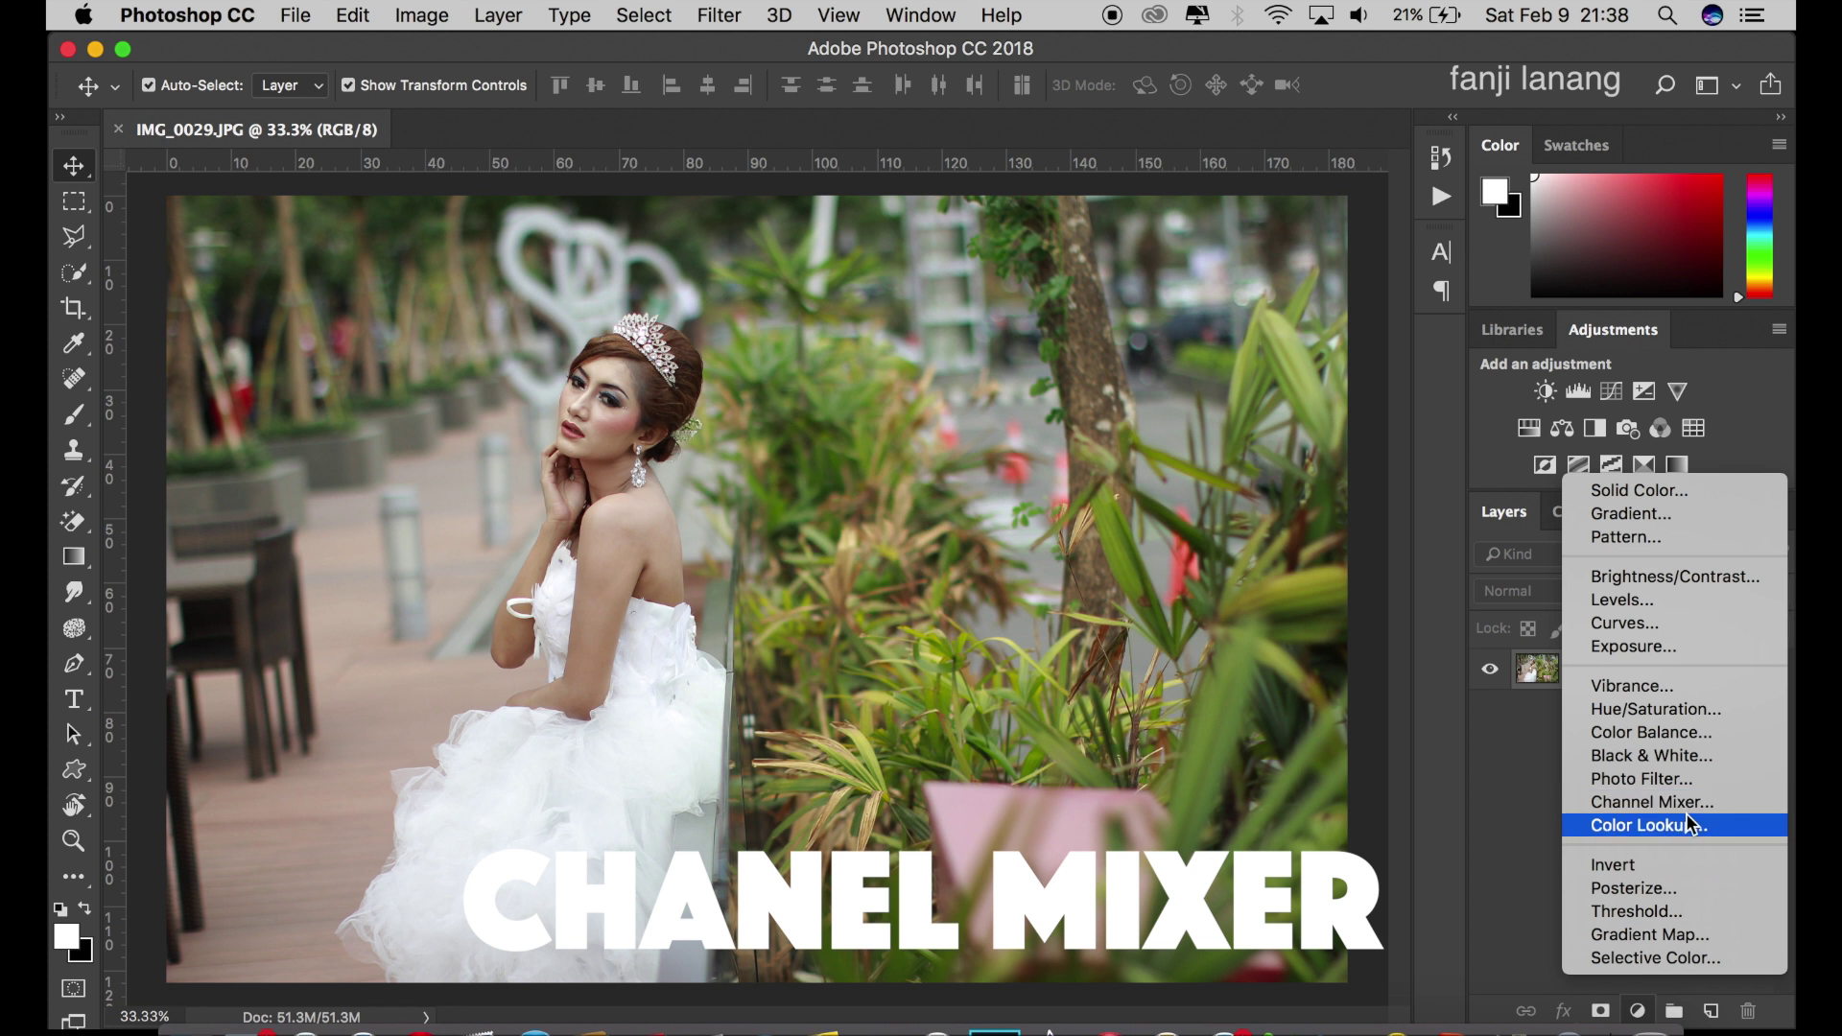
left_click(1641, 804)
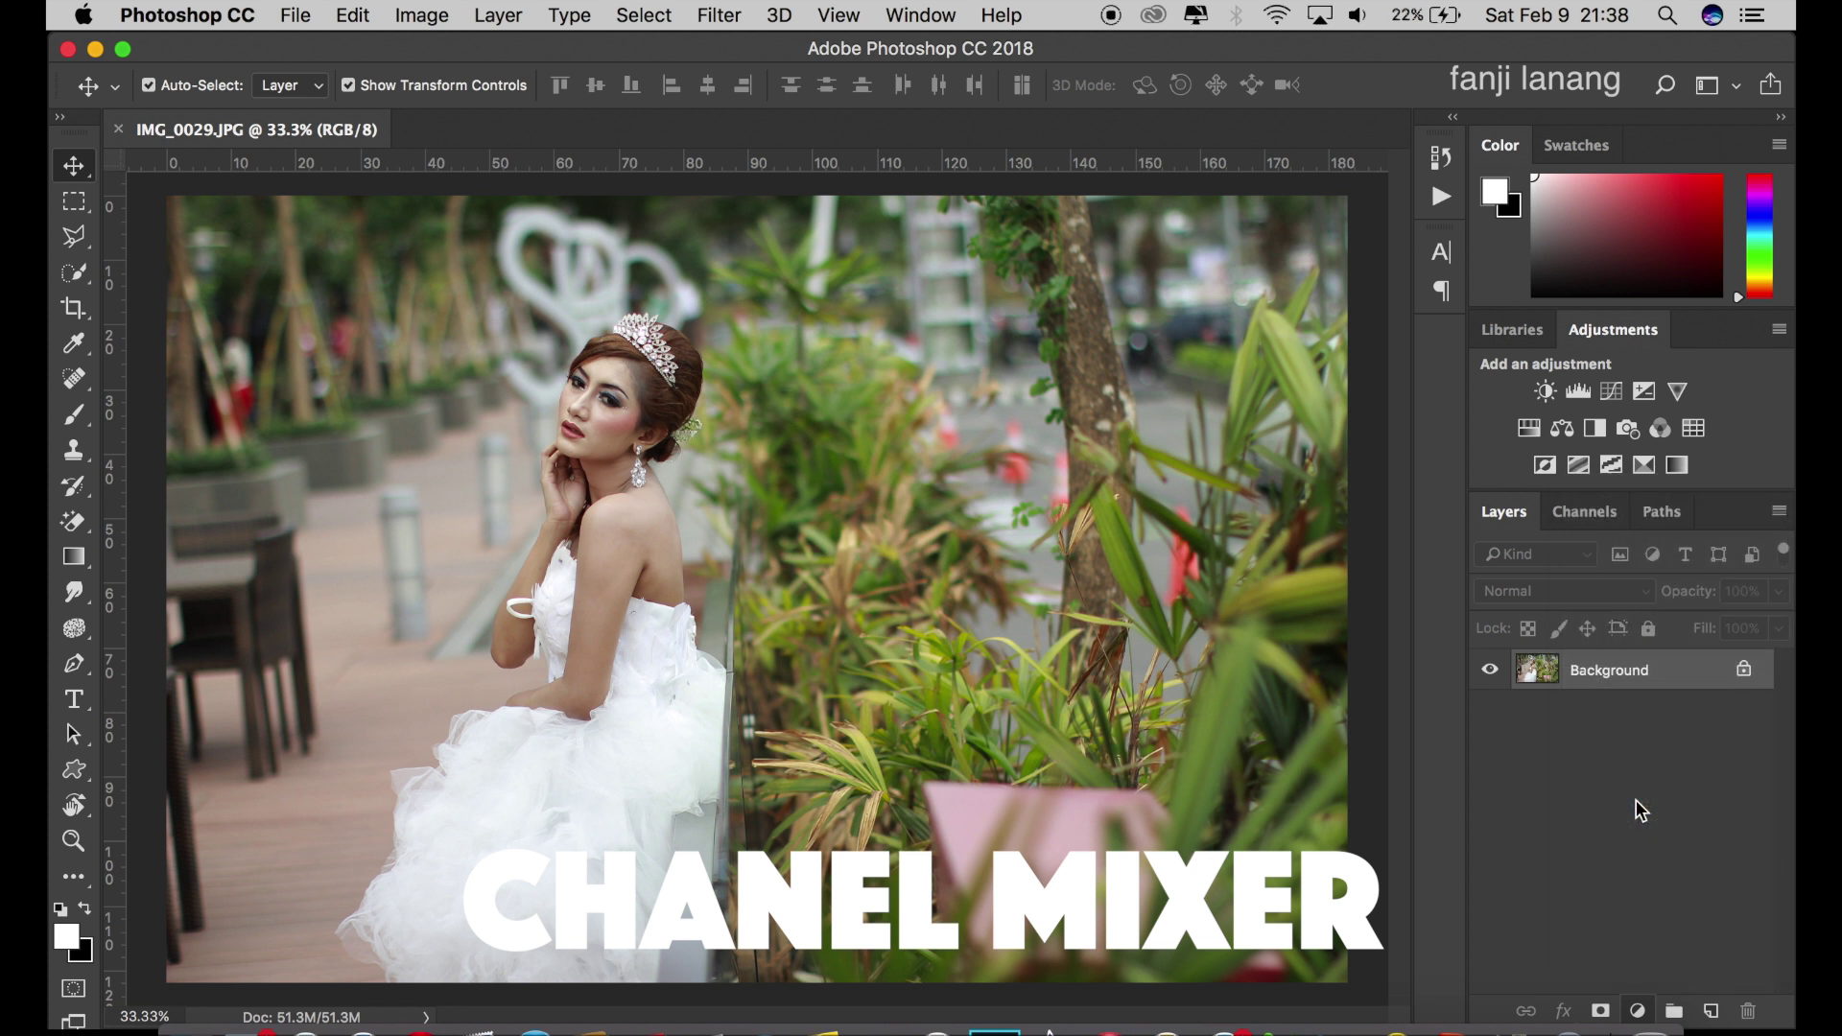
left_click(1366, 382)
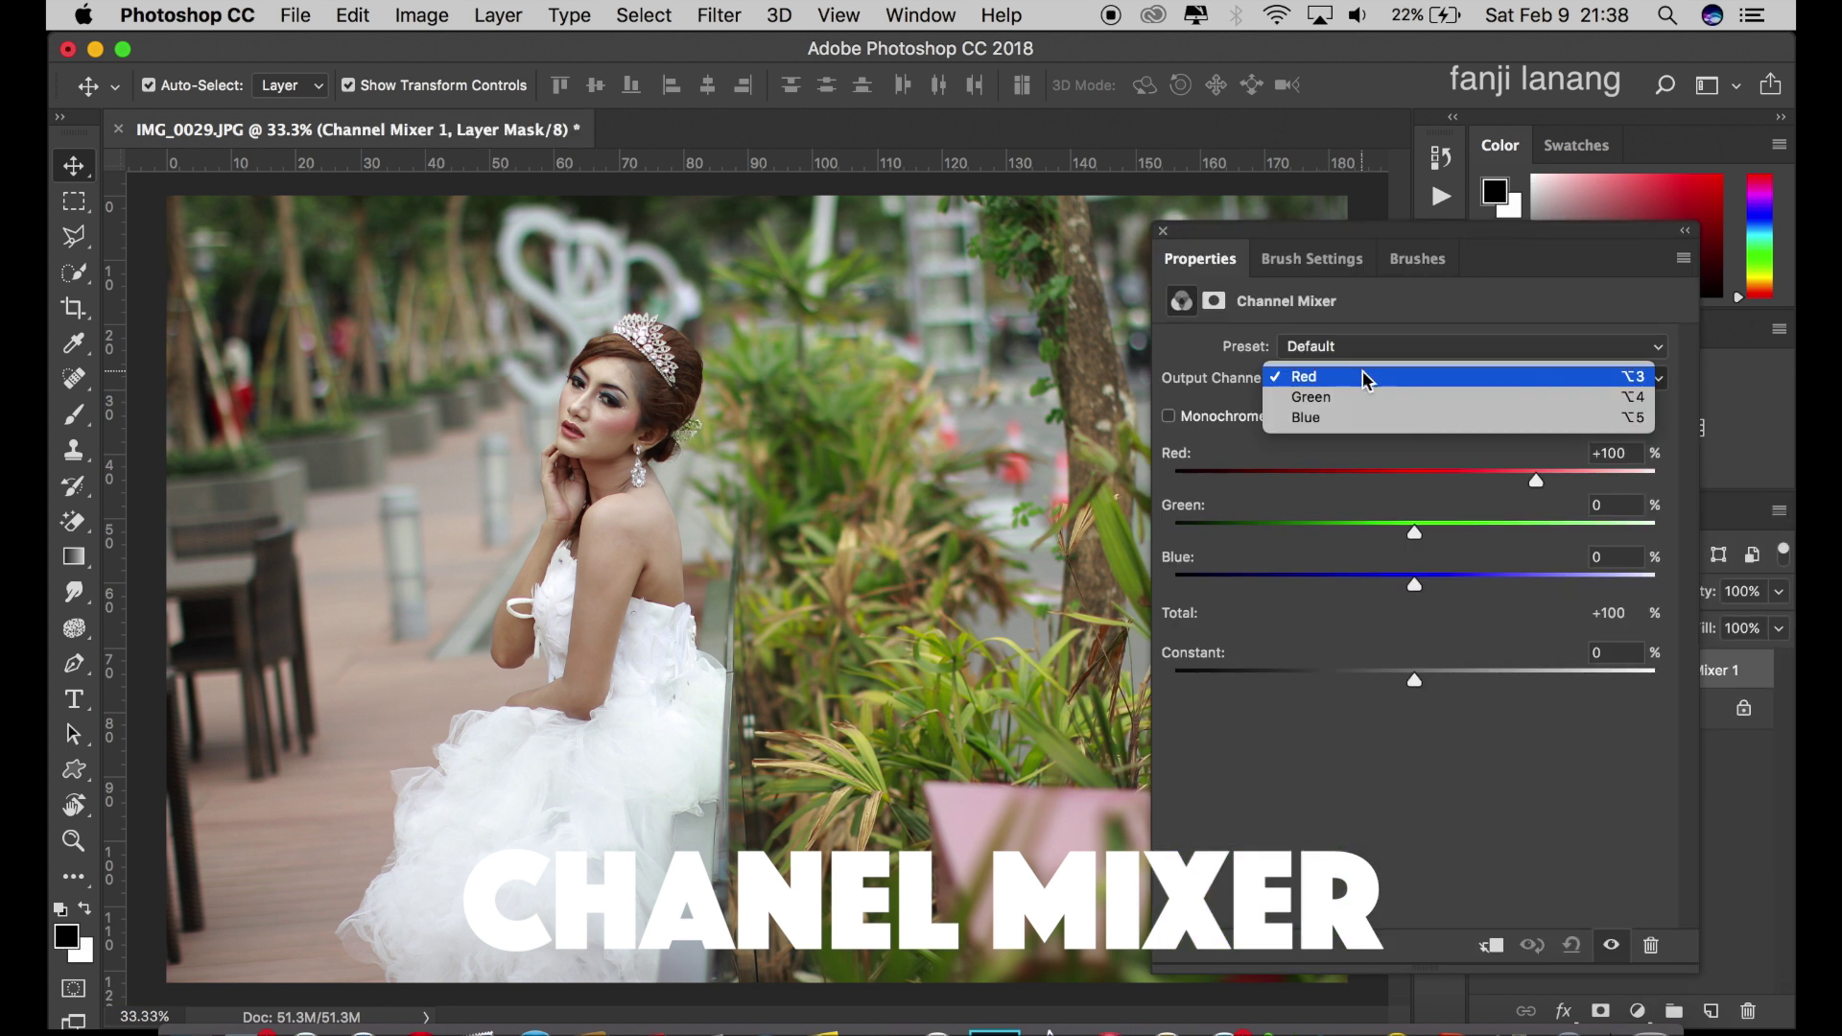
left_click(1366, 395)
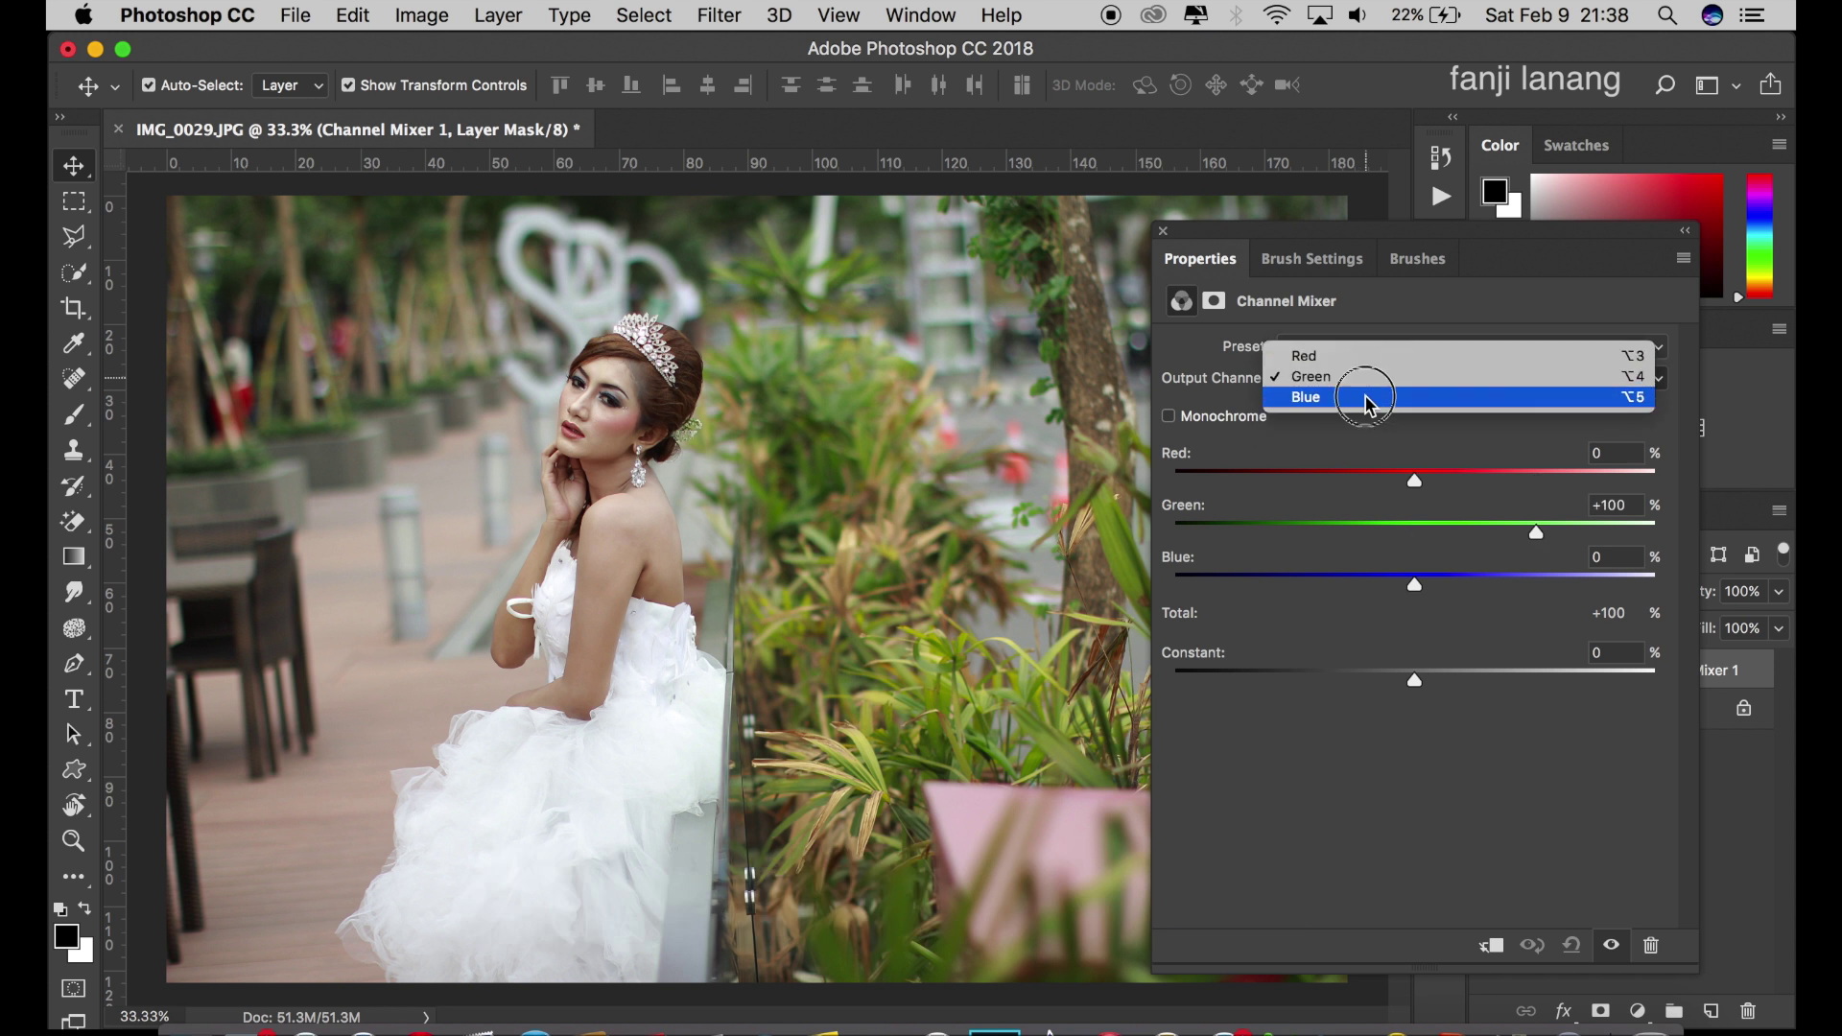
left_click(1370, 401)
Set the Blue output to Green 100 and Blue 0, and blend the layer as Lighten.
left_click(1600, 506)
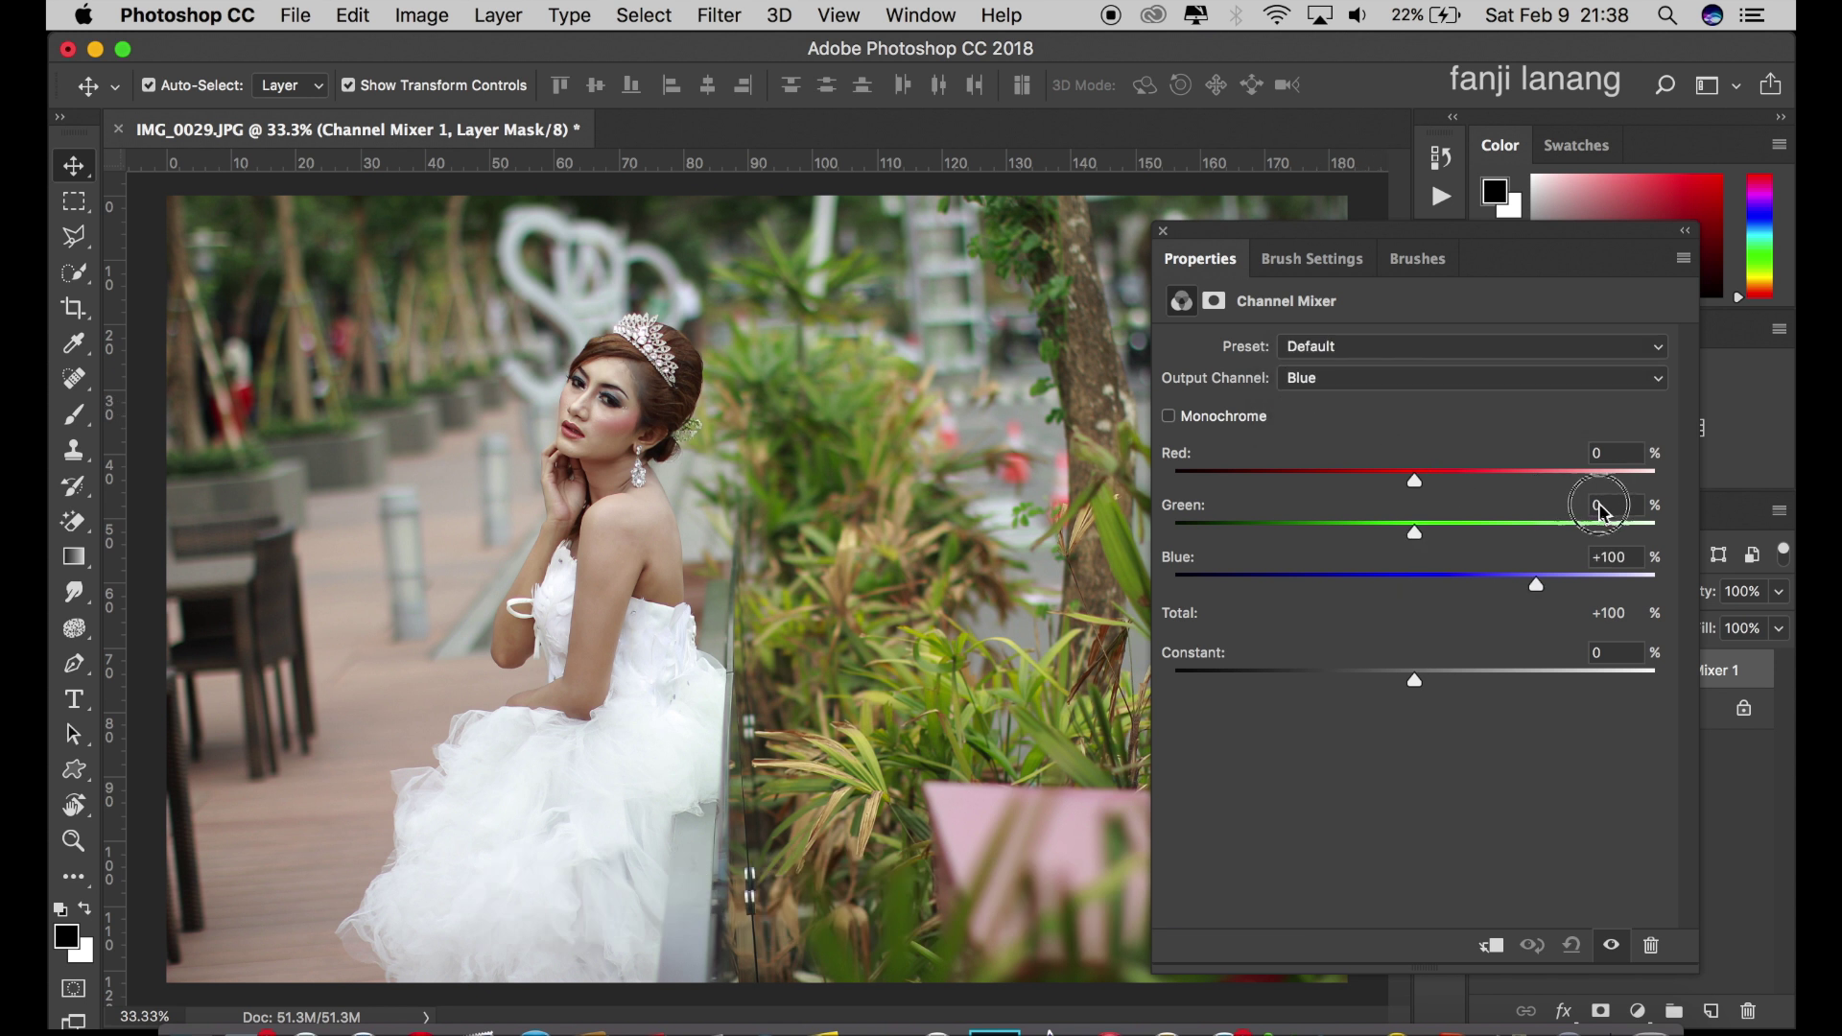
type("100")
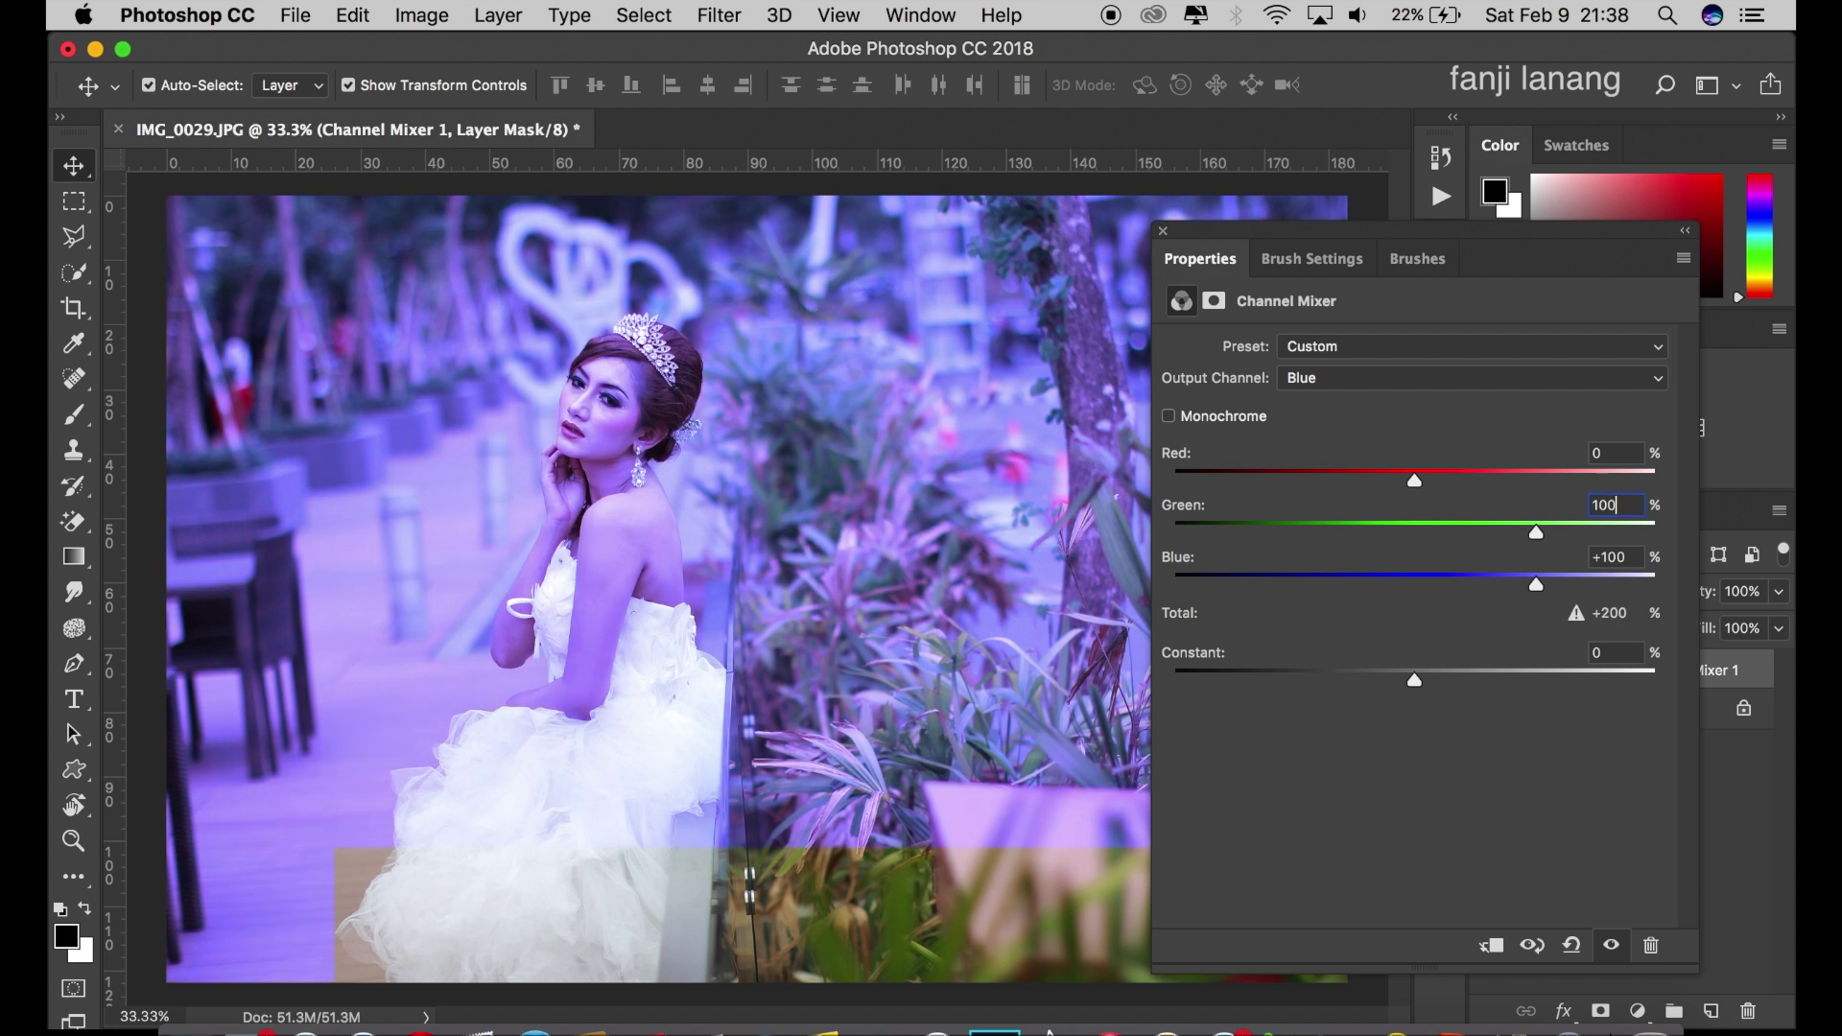
left_click(1622, 556)
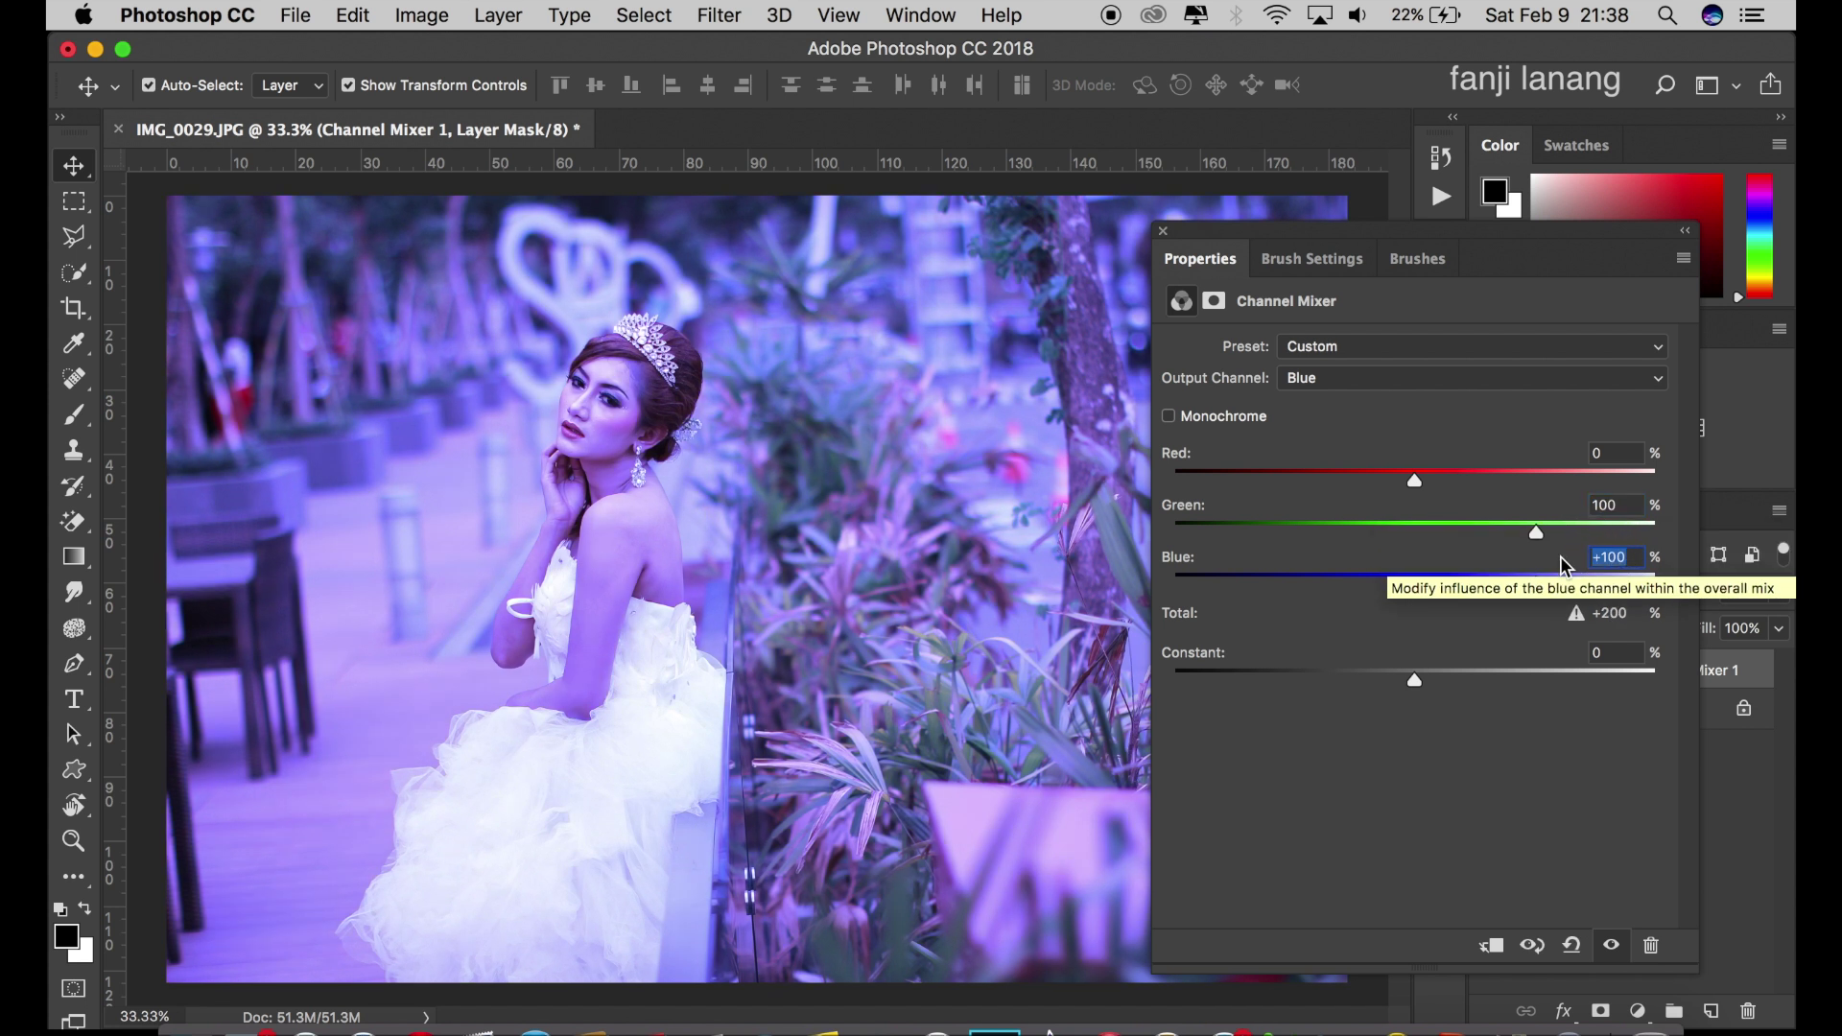
type("0")
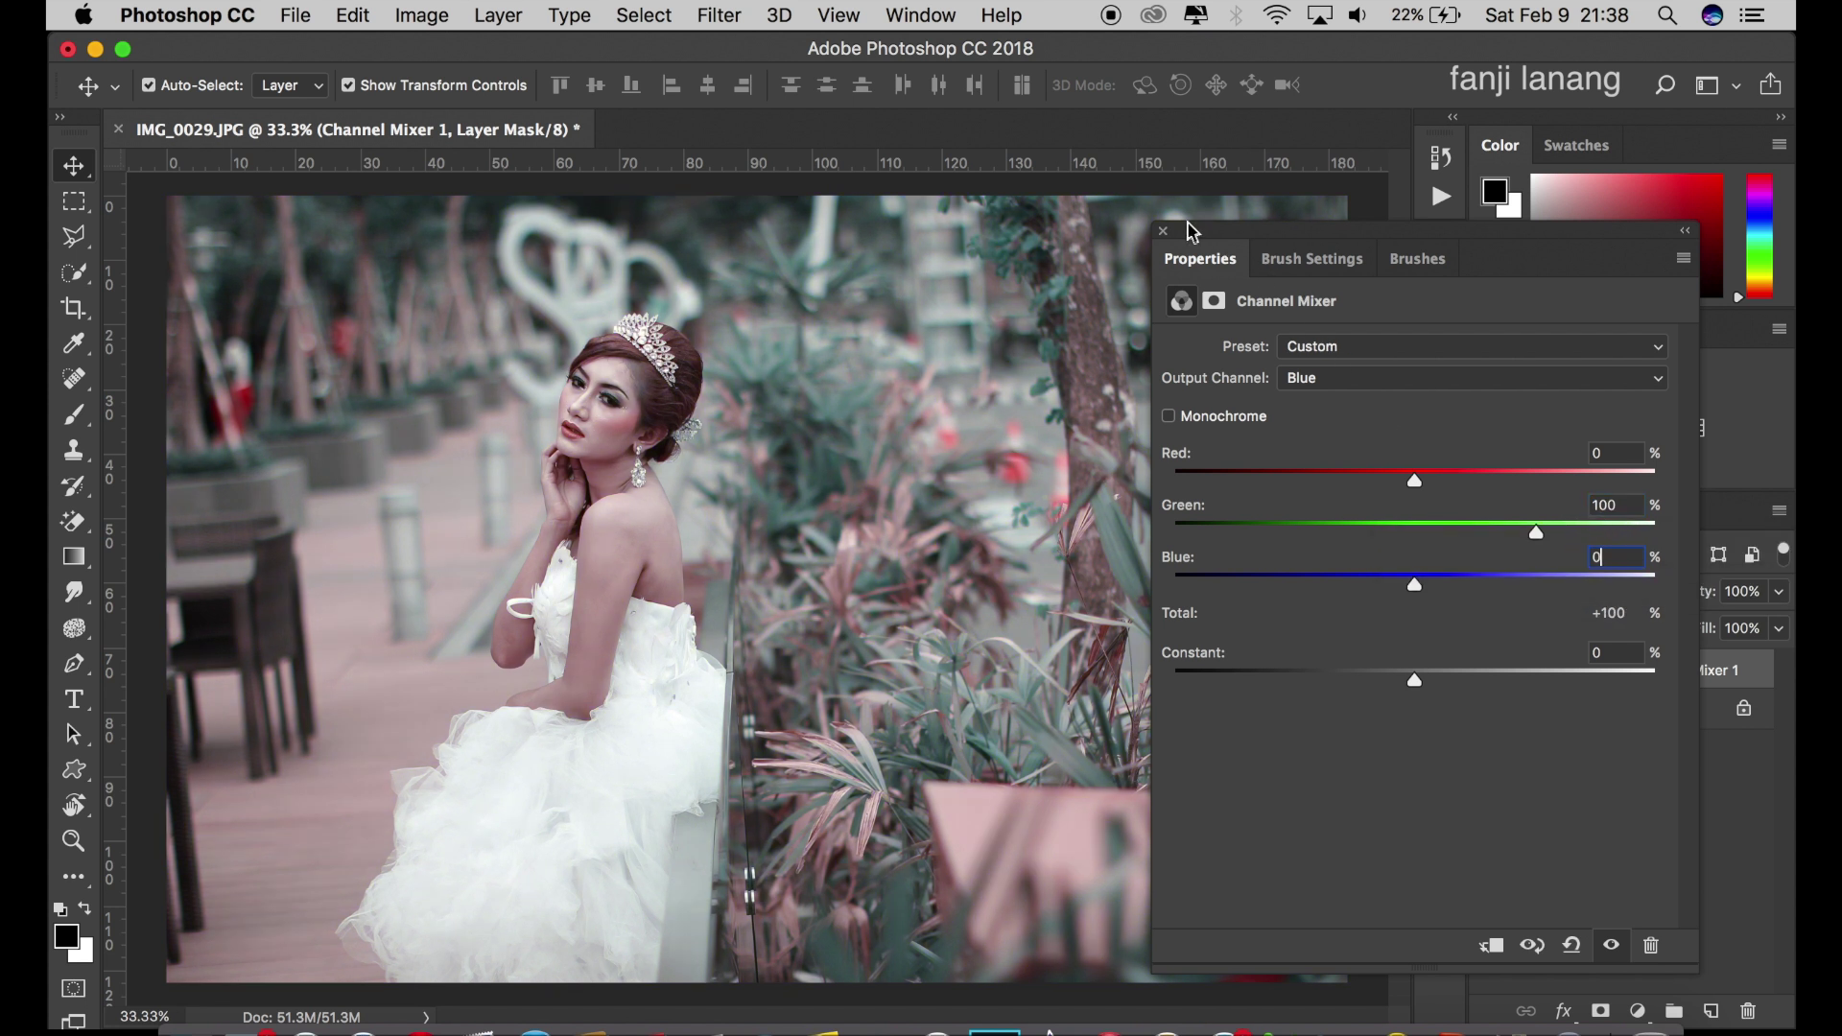
left_click(1165, 232)
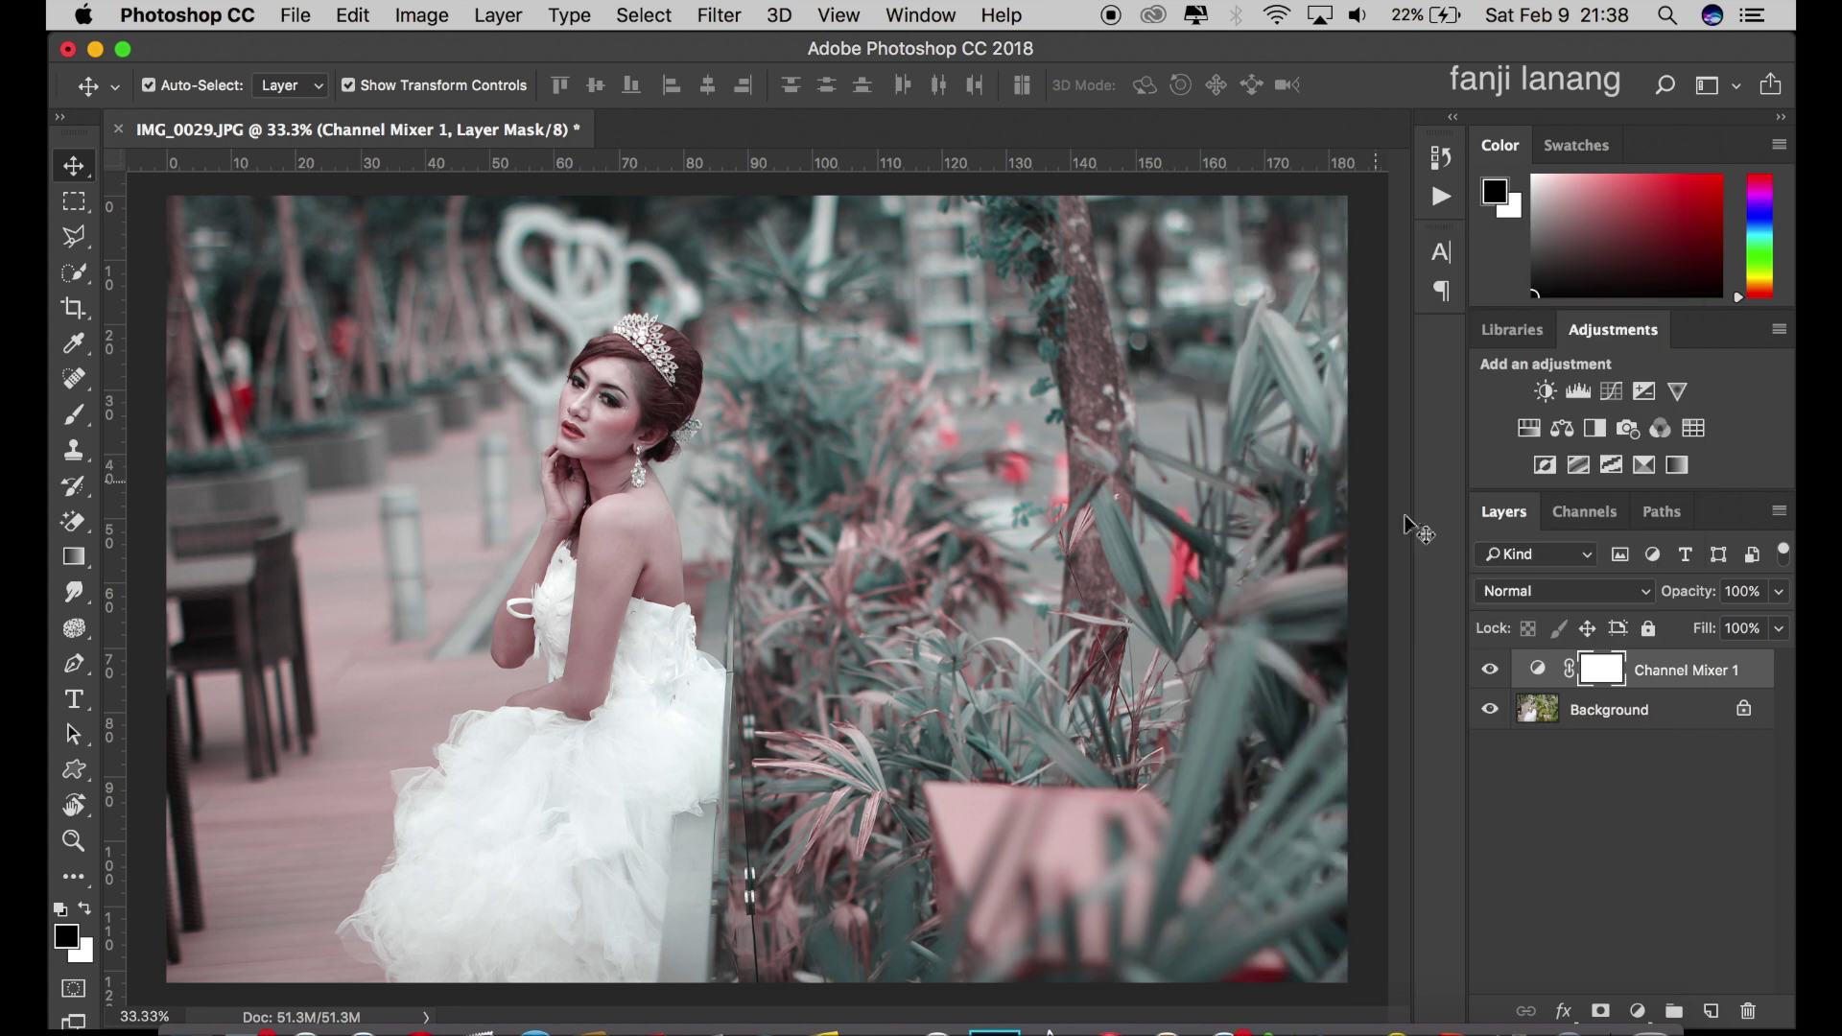
left_click(1570, 592)
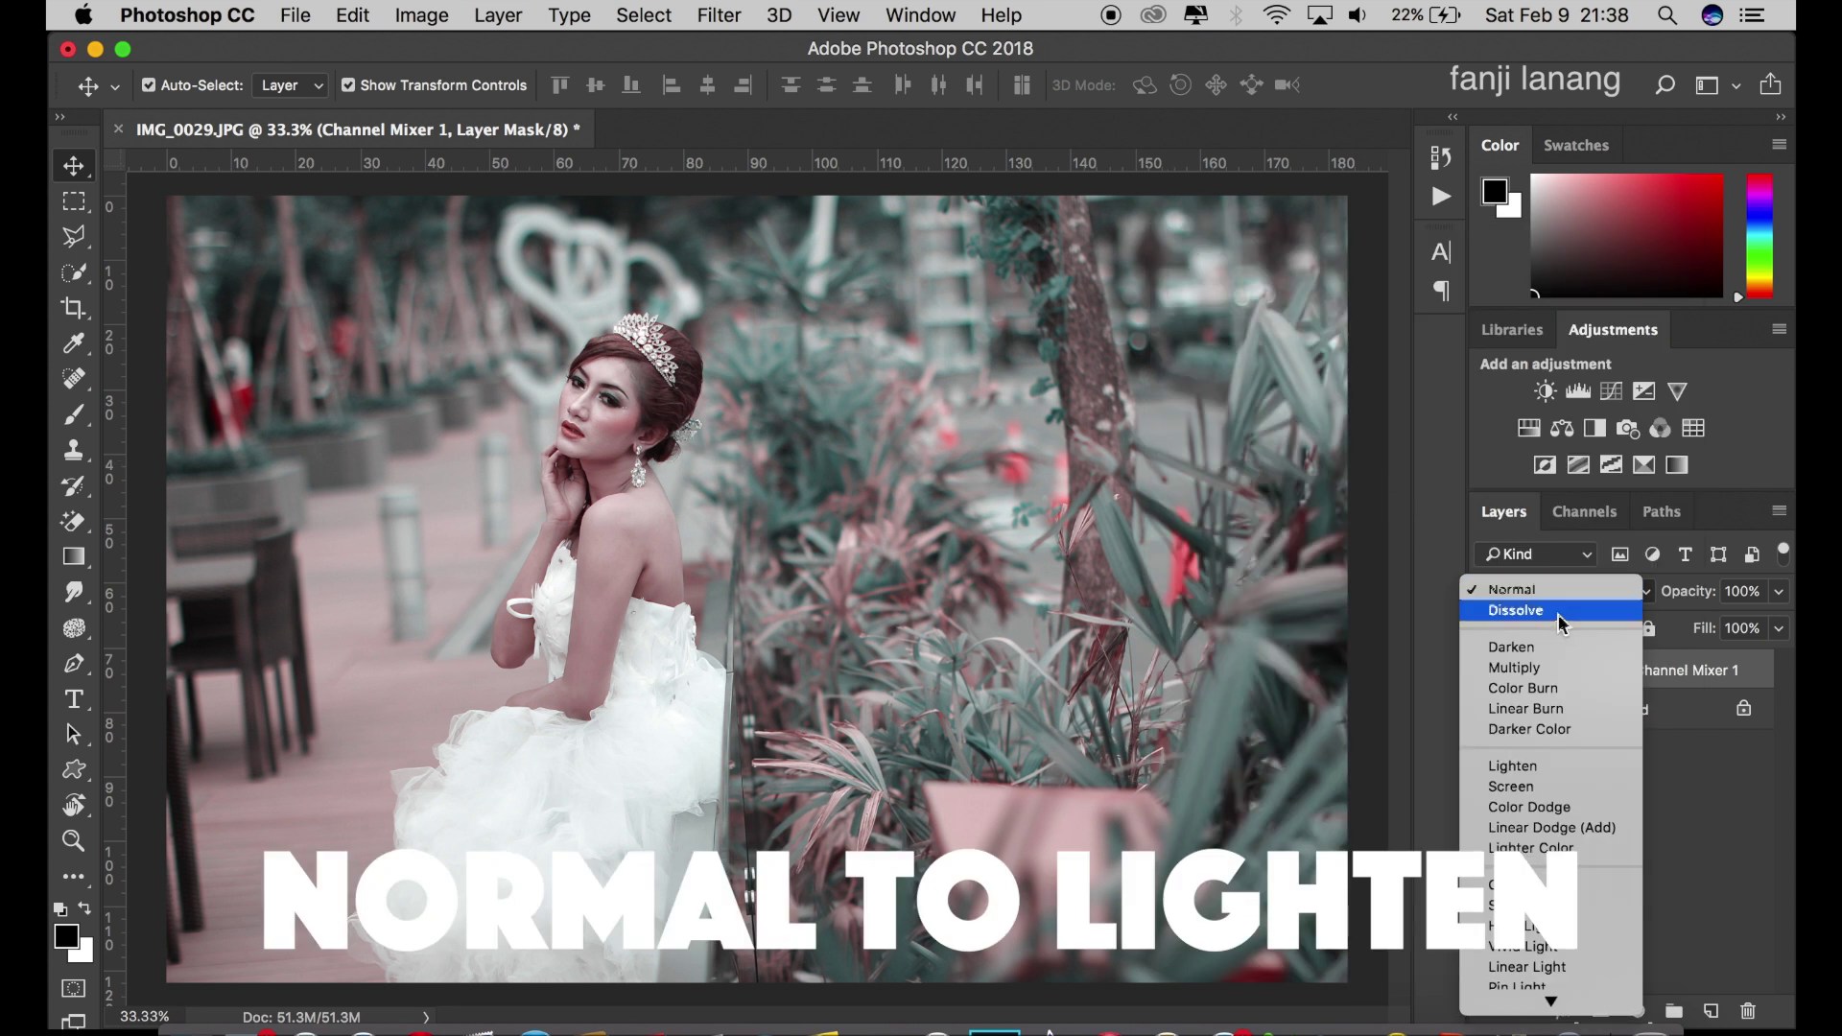
left_click(1527, 762)
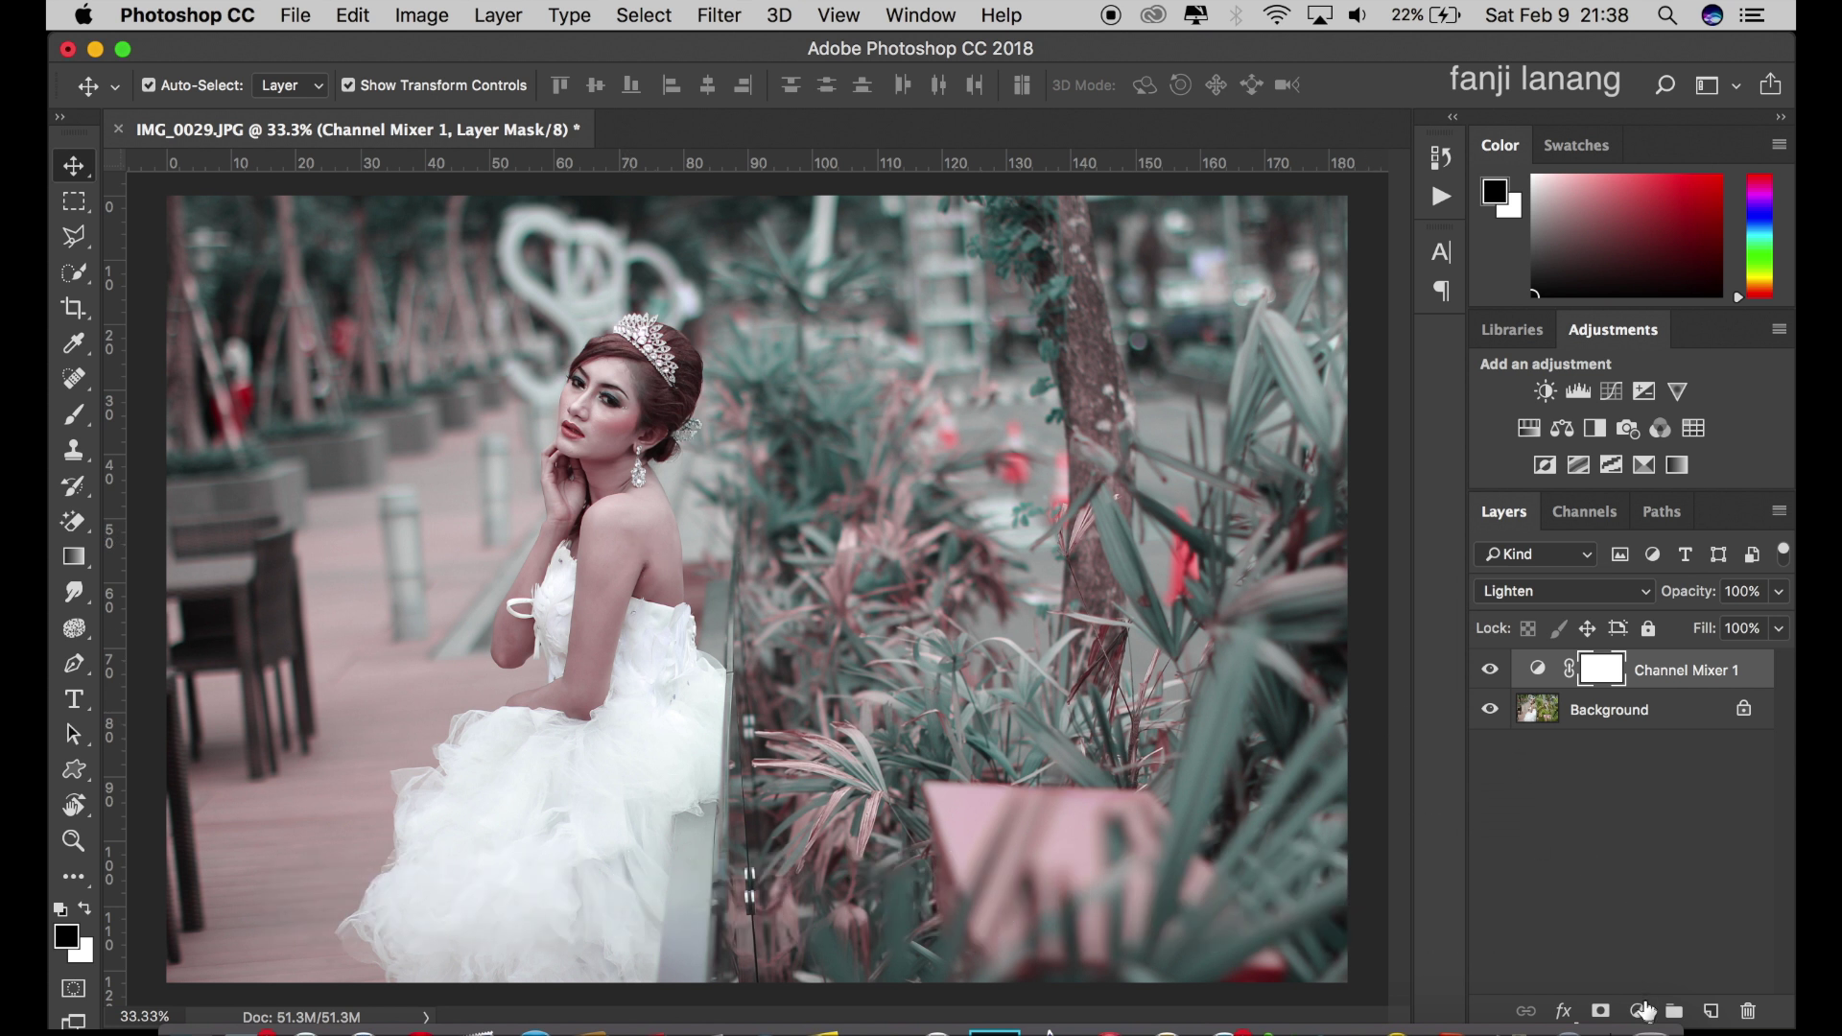
left_click(1643, 1011)
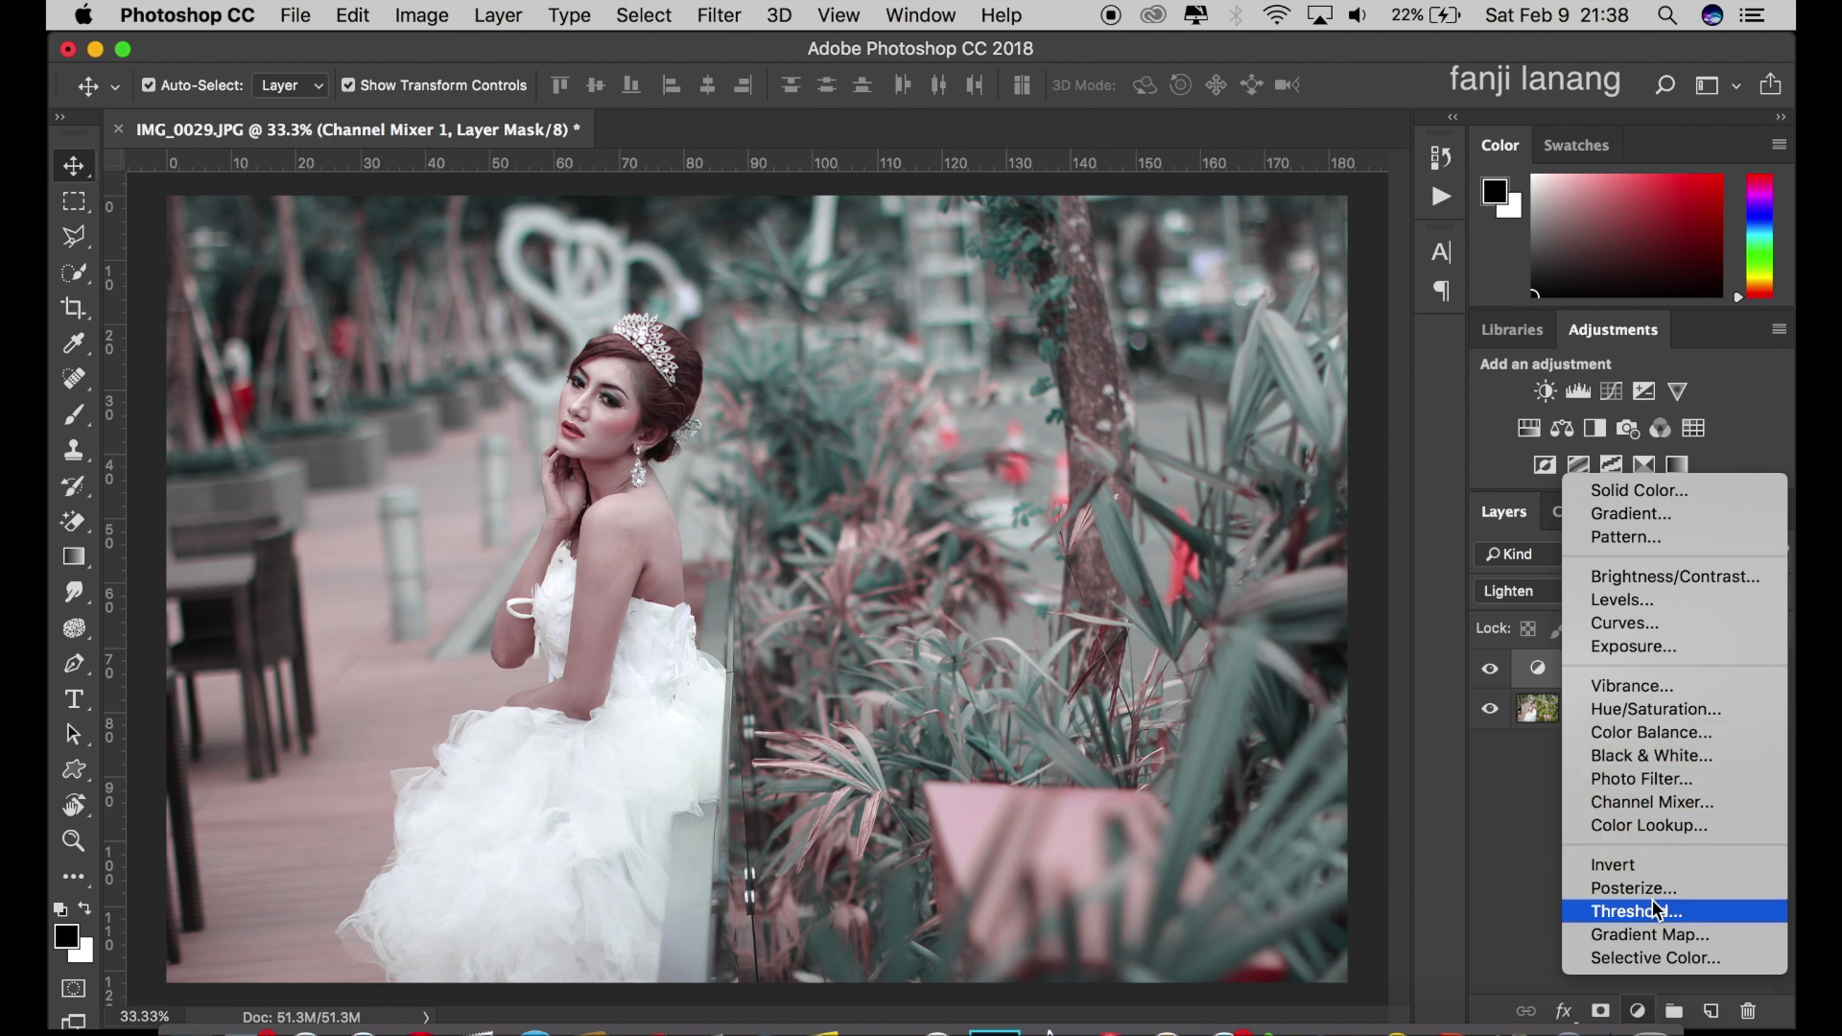
Add a reversed radial Gradient Fill layer centred on the bride.
left_click(1645, 514)
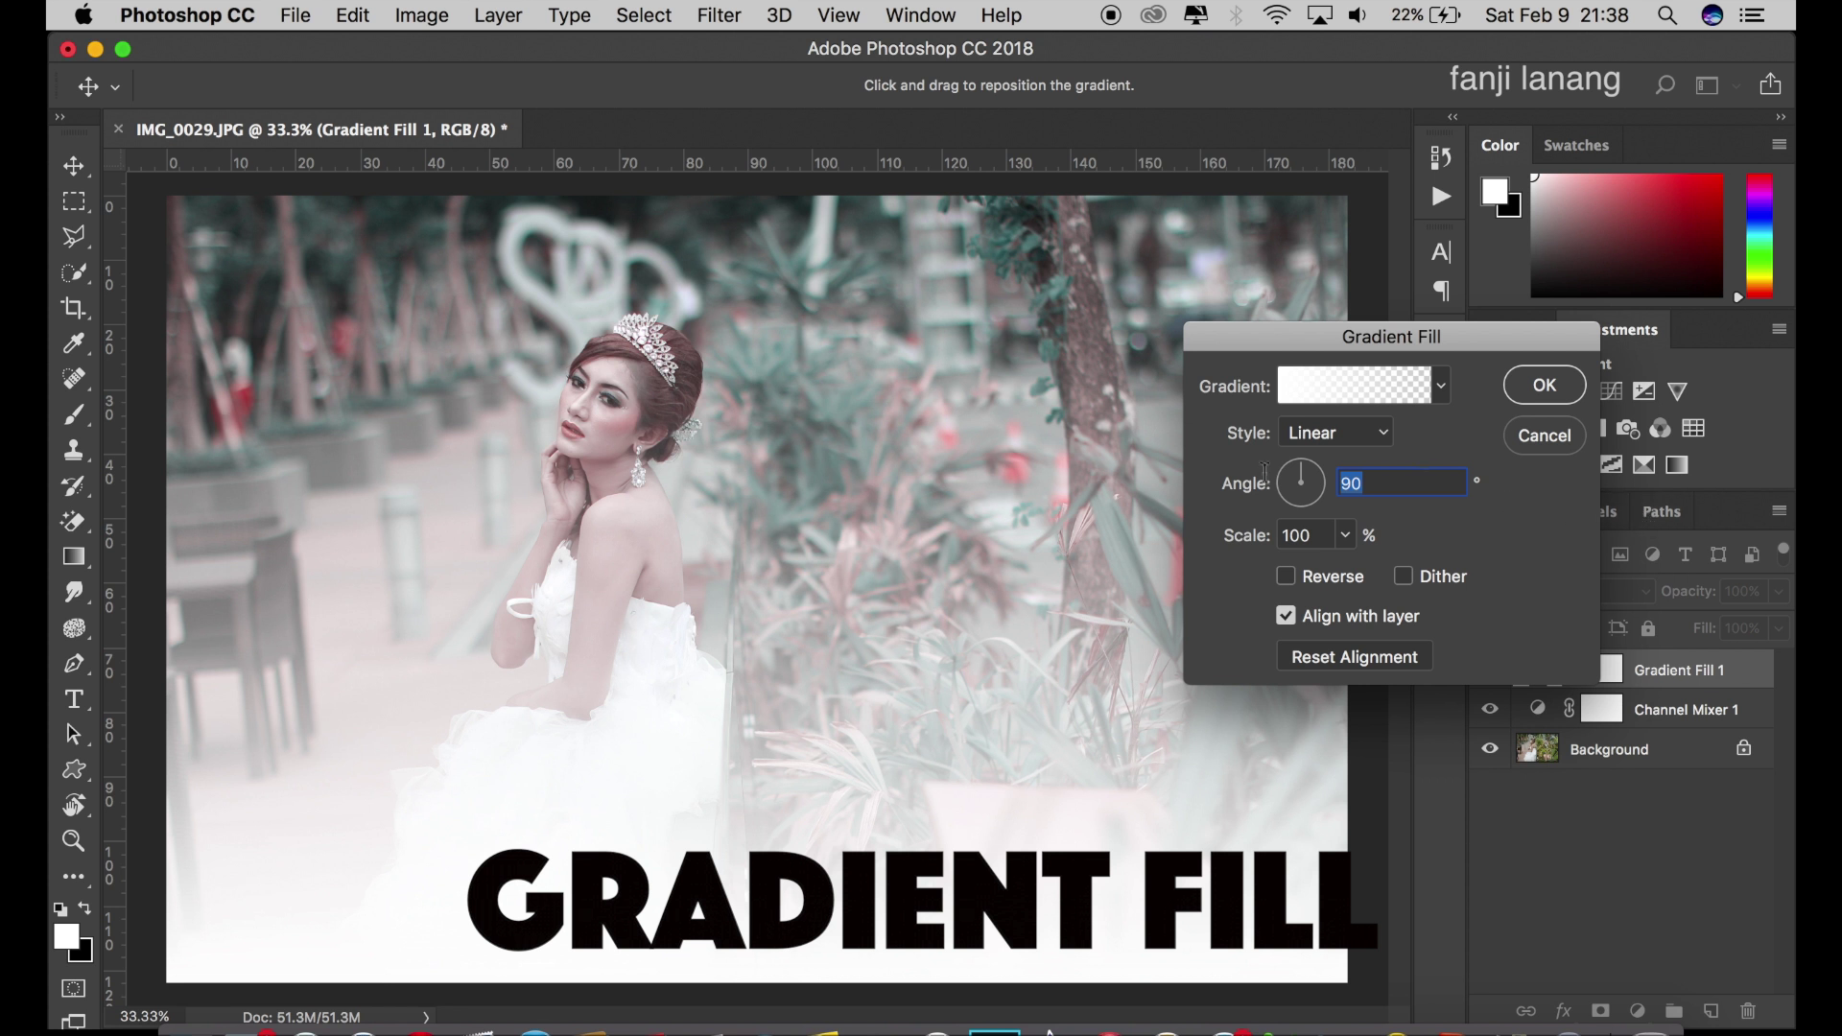
left_click(1286, 577)
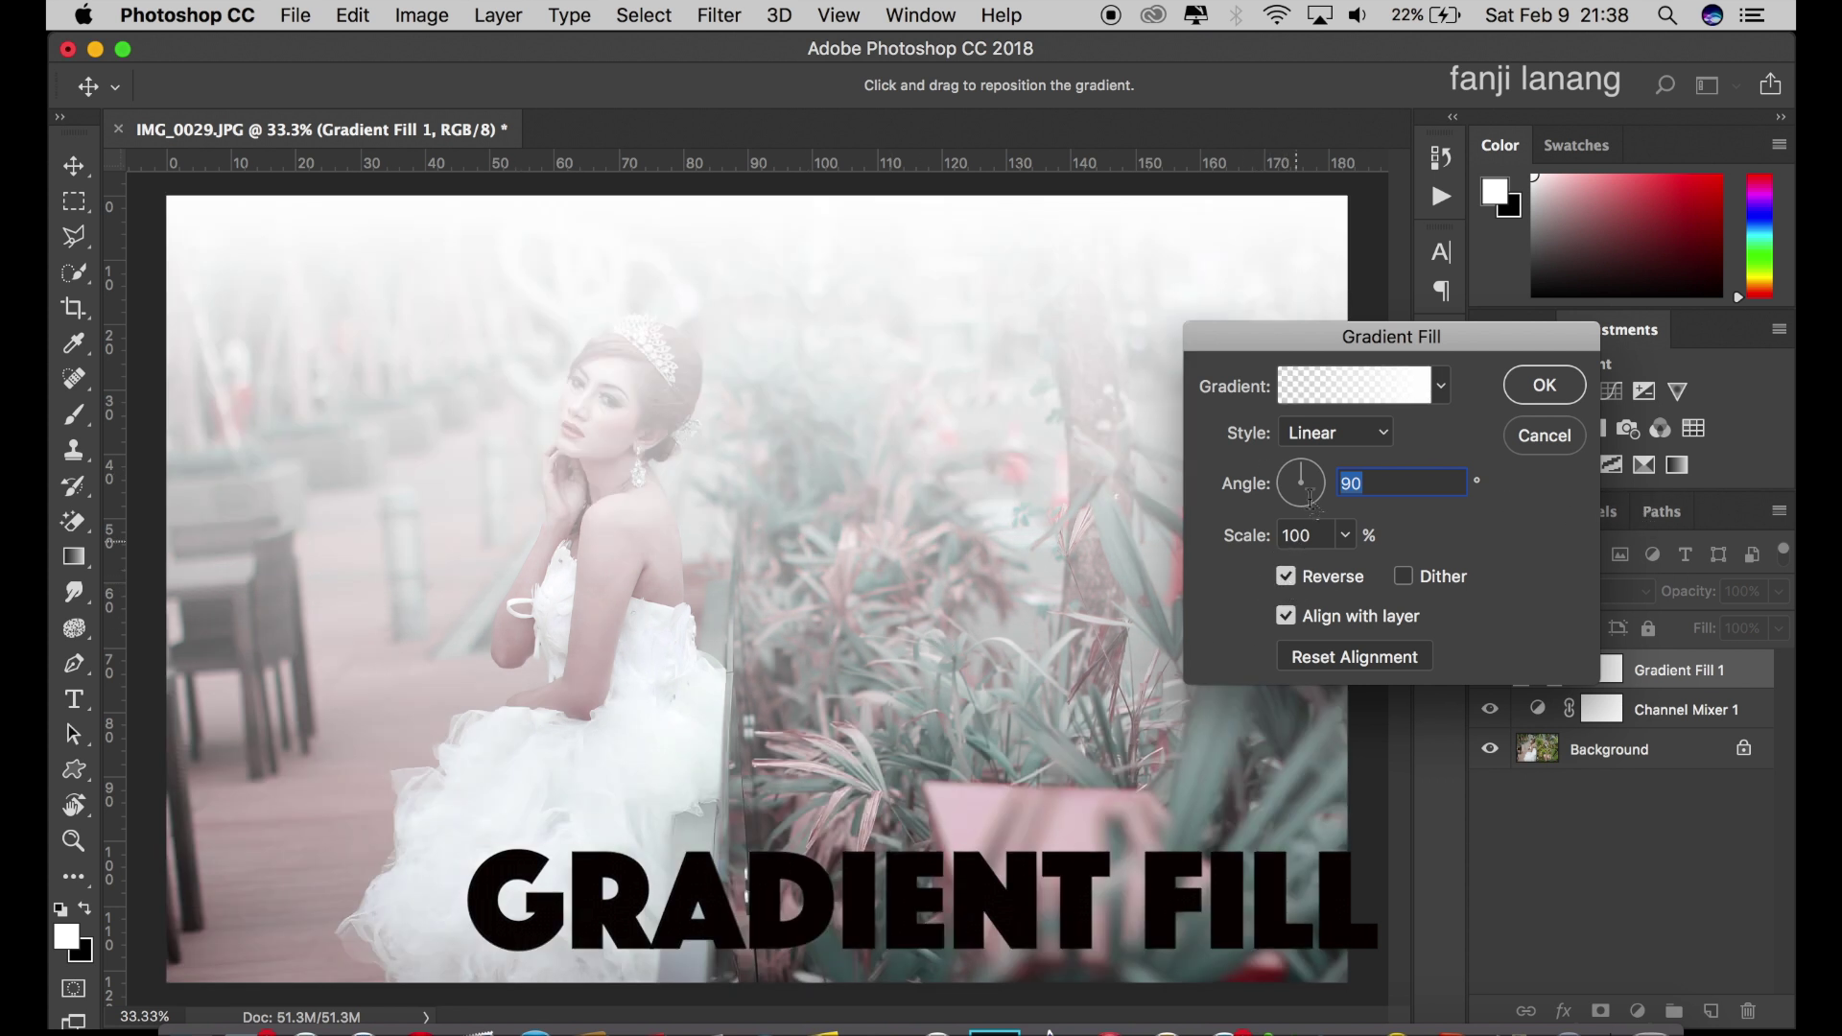
left_click(1332, 449)
left_click(1332, 455)
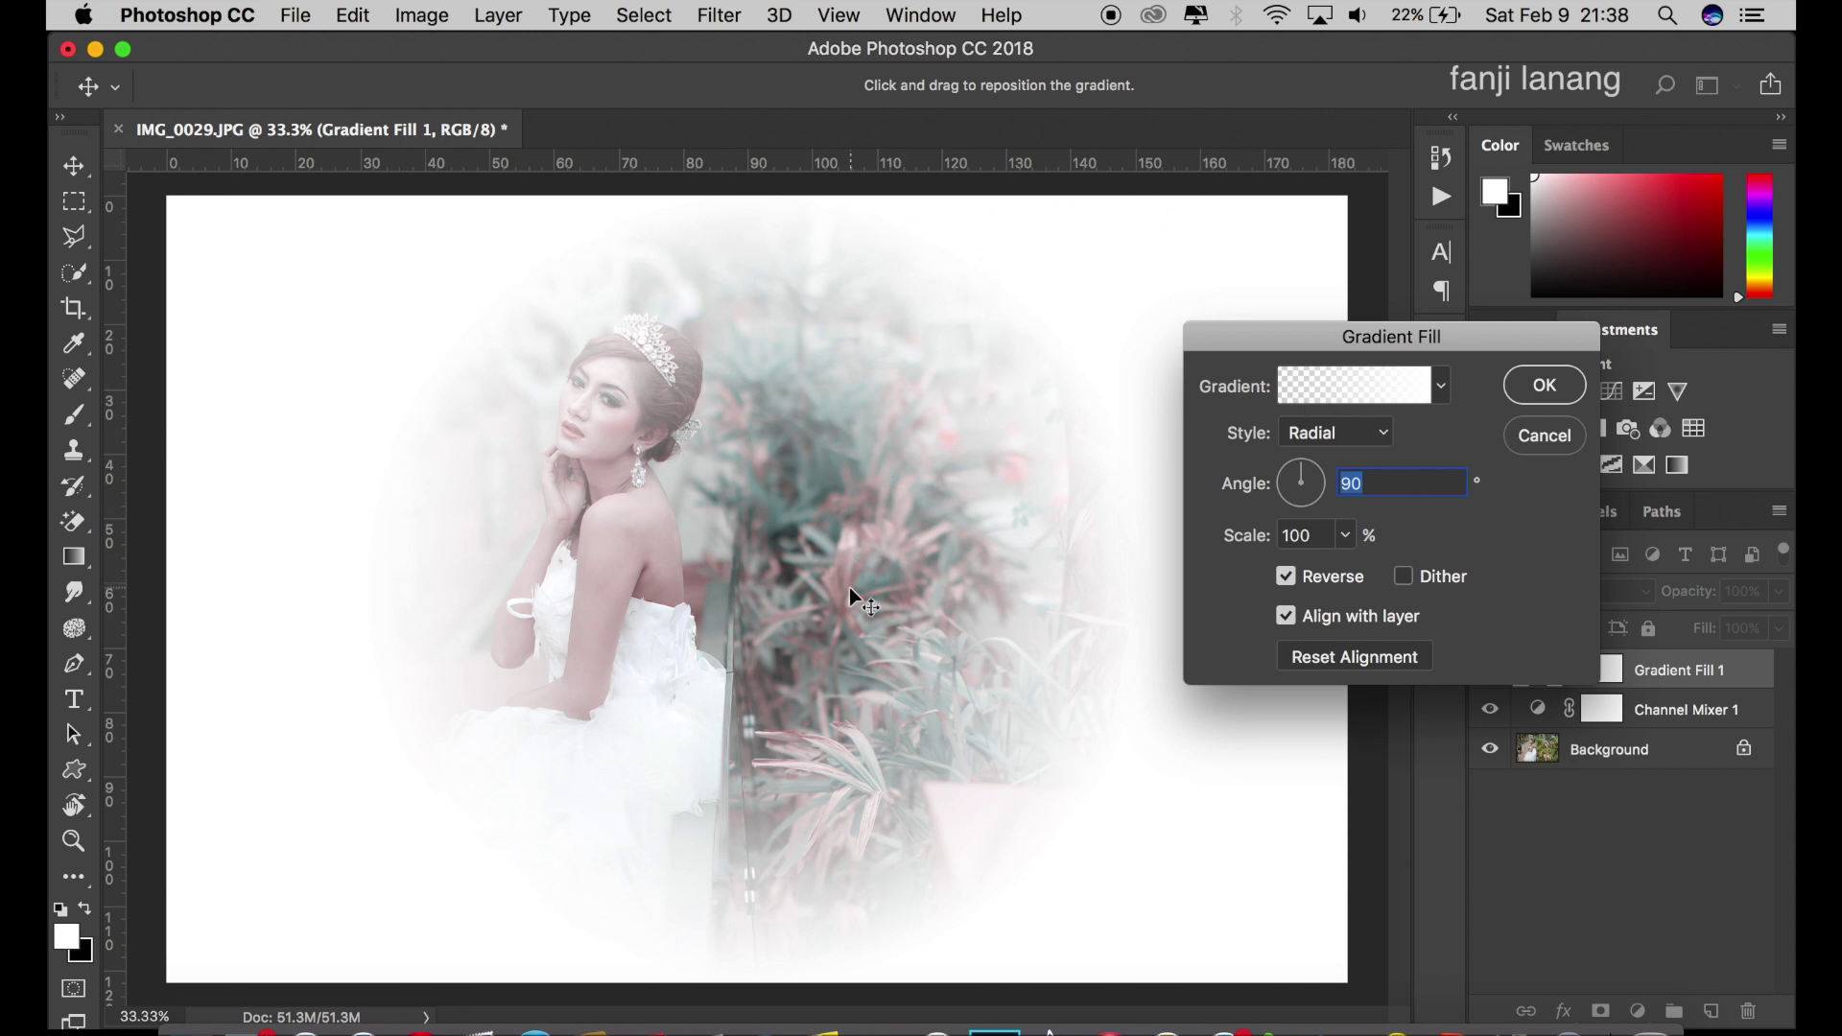
left_click_drag(799, 547, 705, 493)
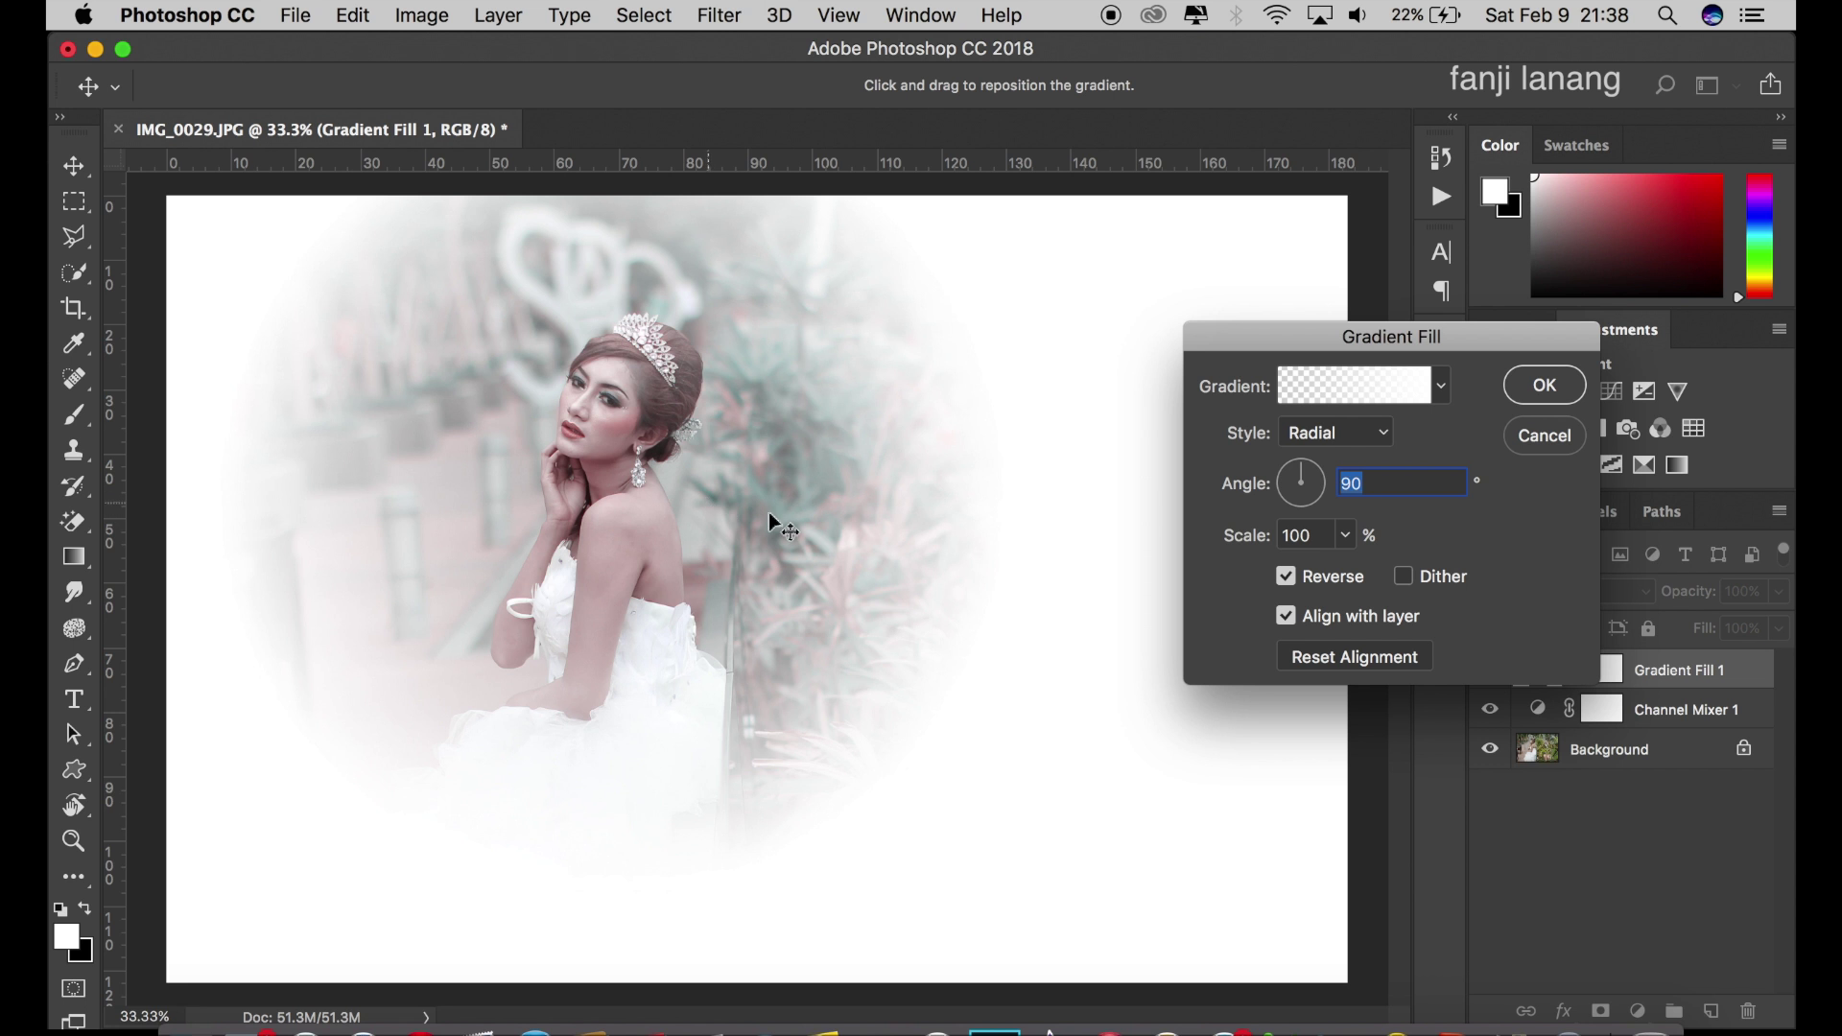
Switch the gradient to the Neutral Density preset and apply the vignette fill.
left_click(1389, 399)
left_click(1447, 288)
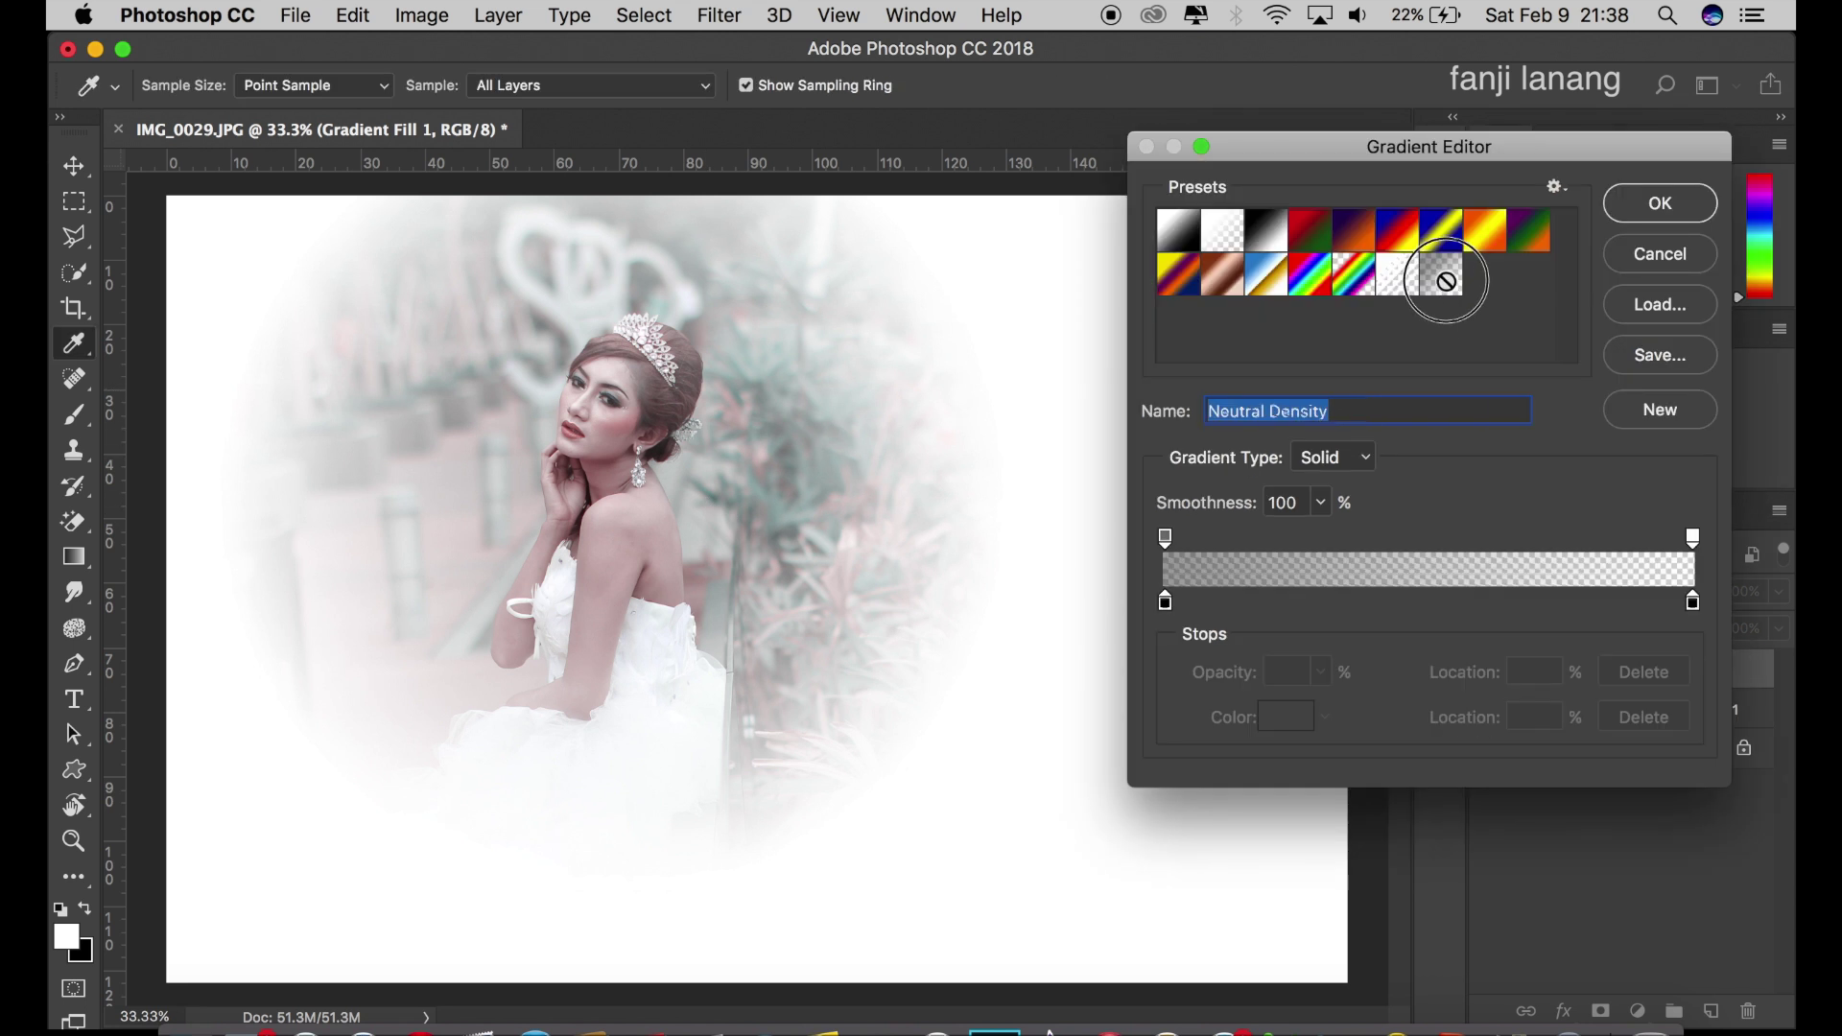
left_click(1653, 199)
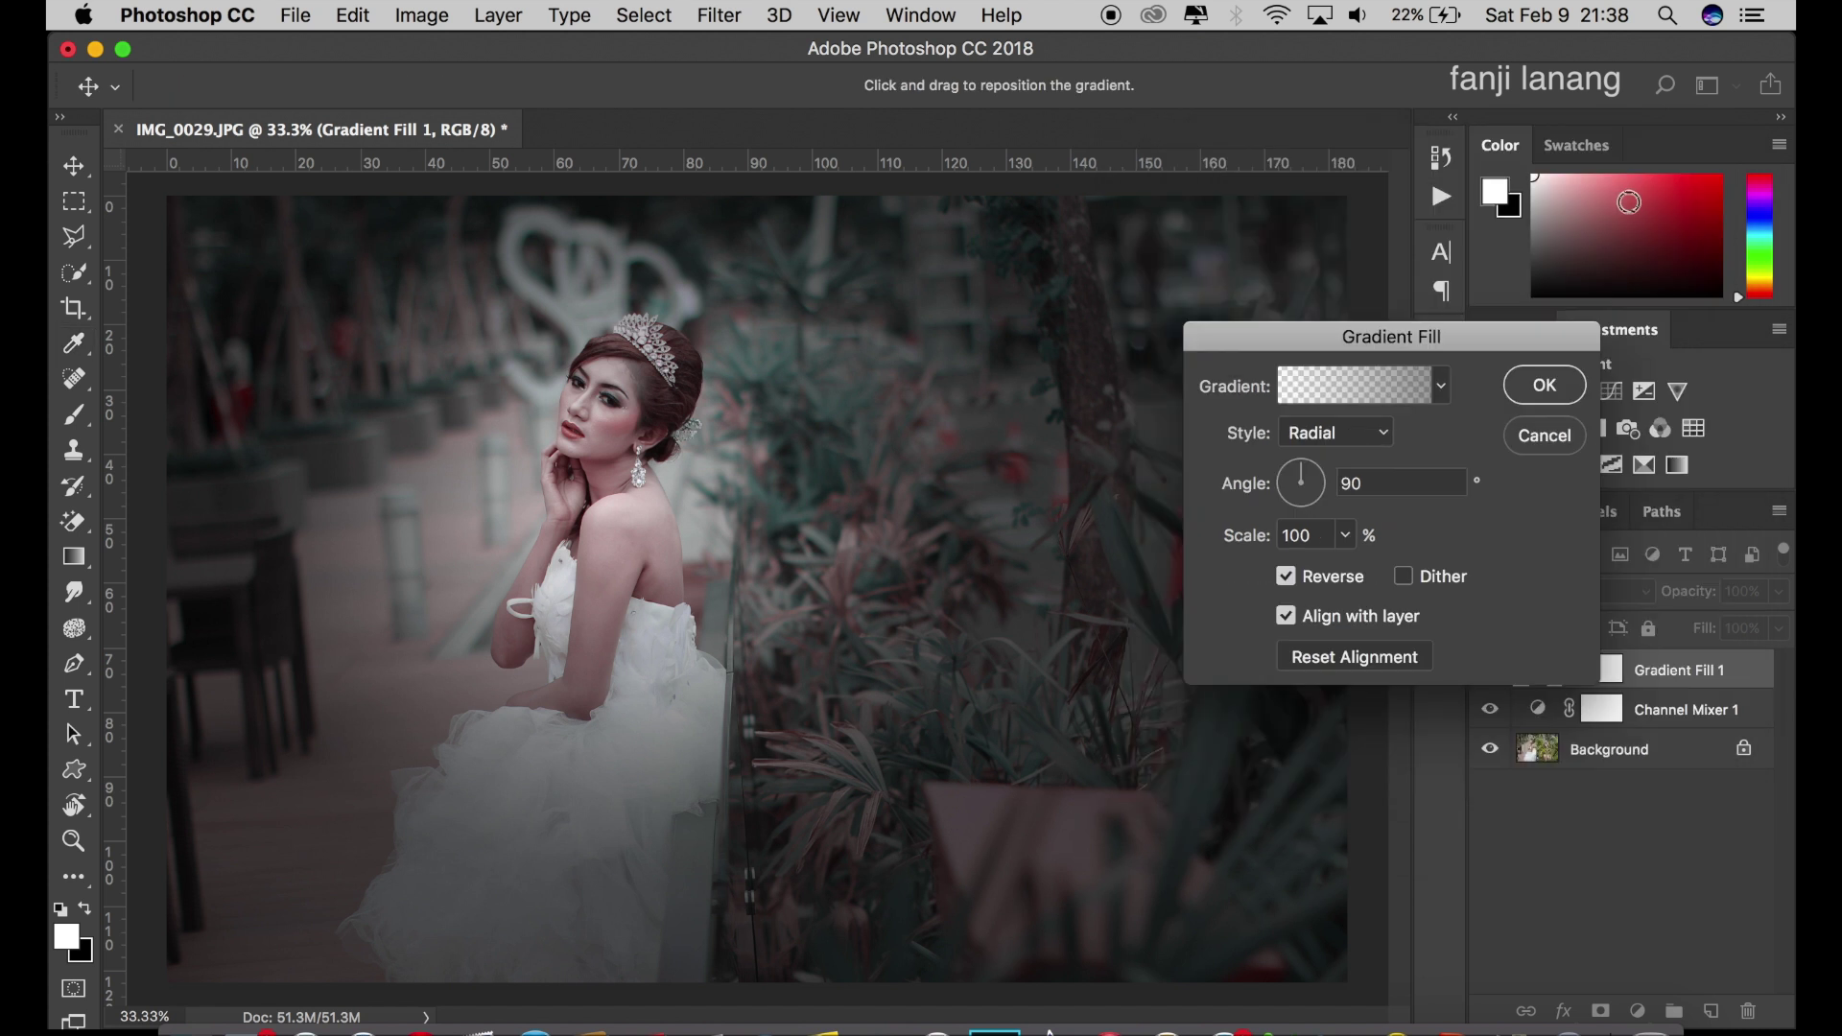
left_click(1556, 388)
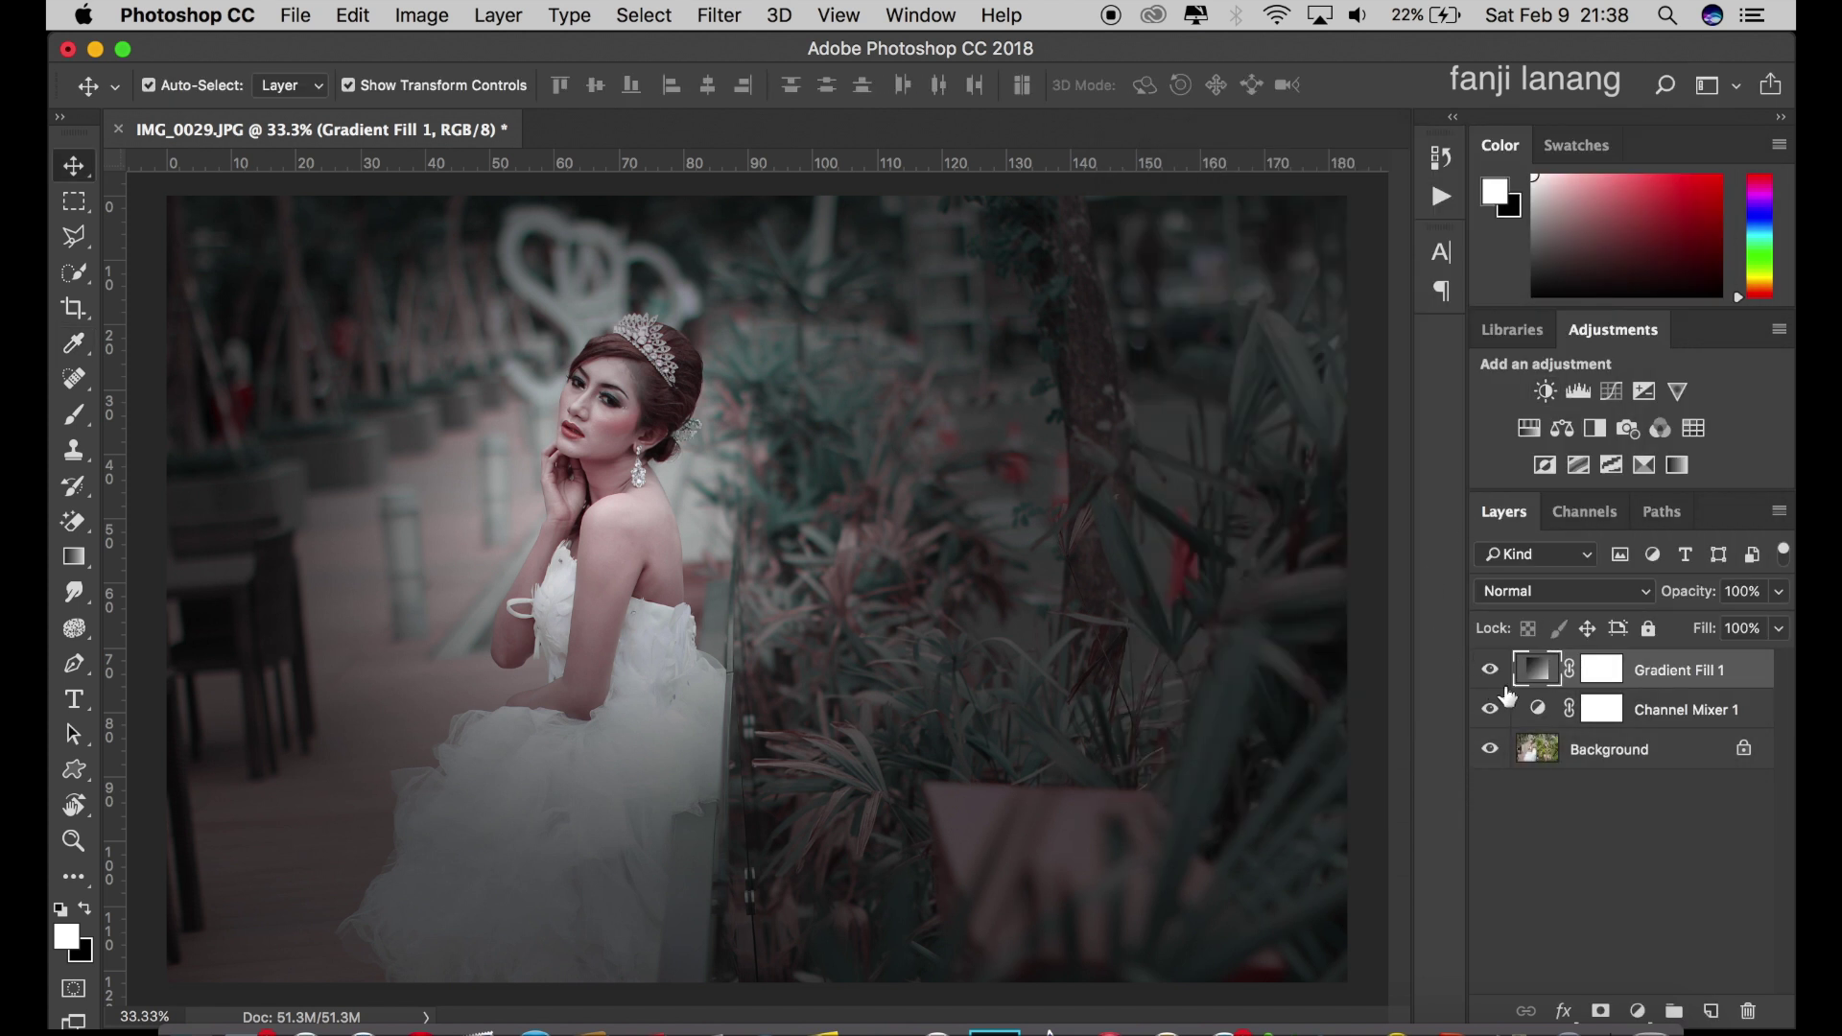
Change Gradient Fill 1 to angle 37.57° and scale 221%, and commit it.
double_click(1521, 672)
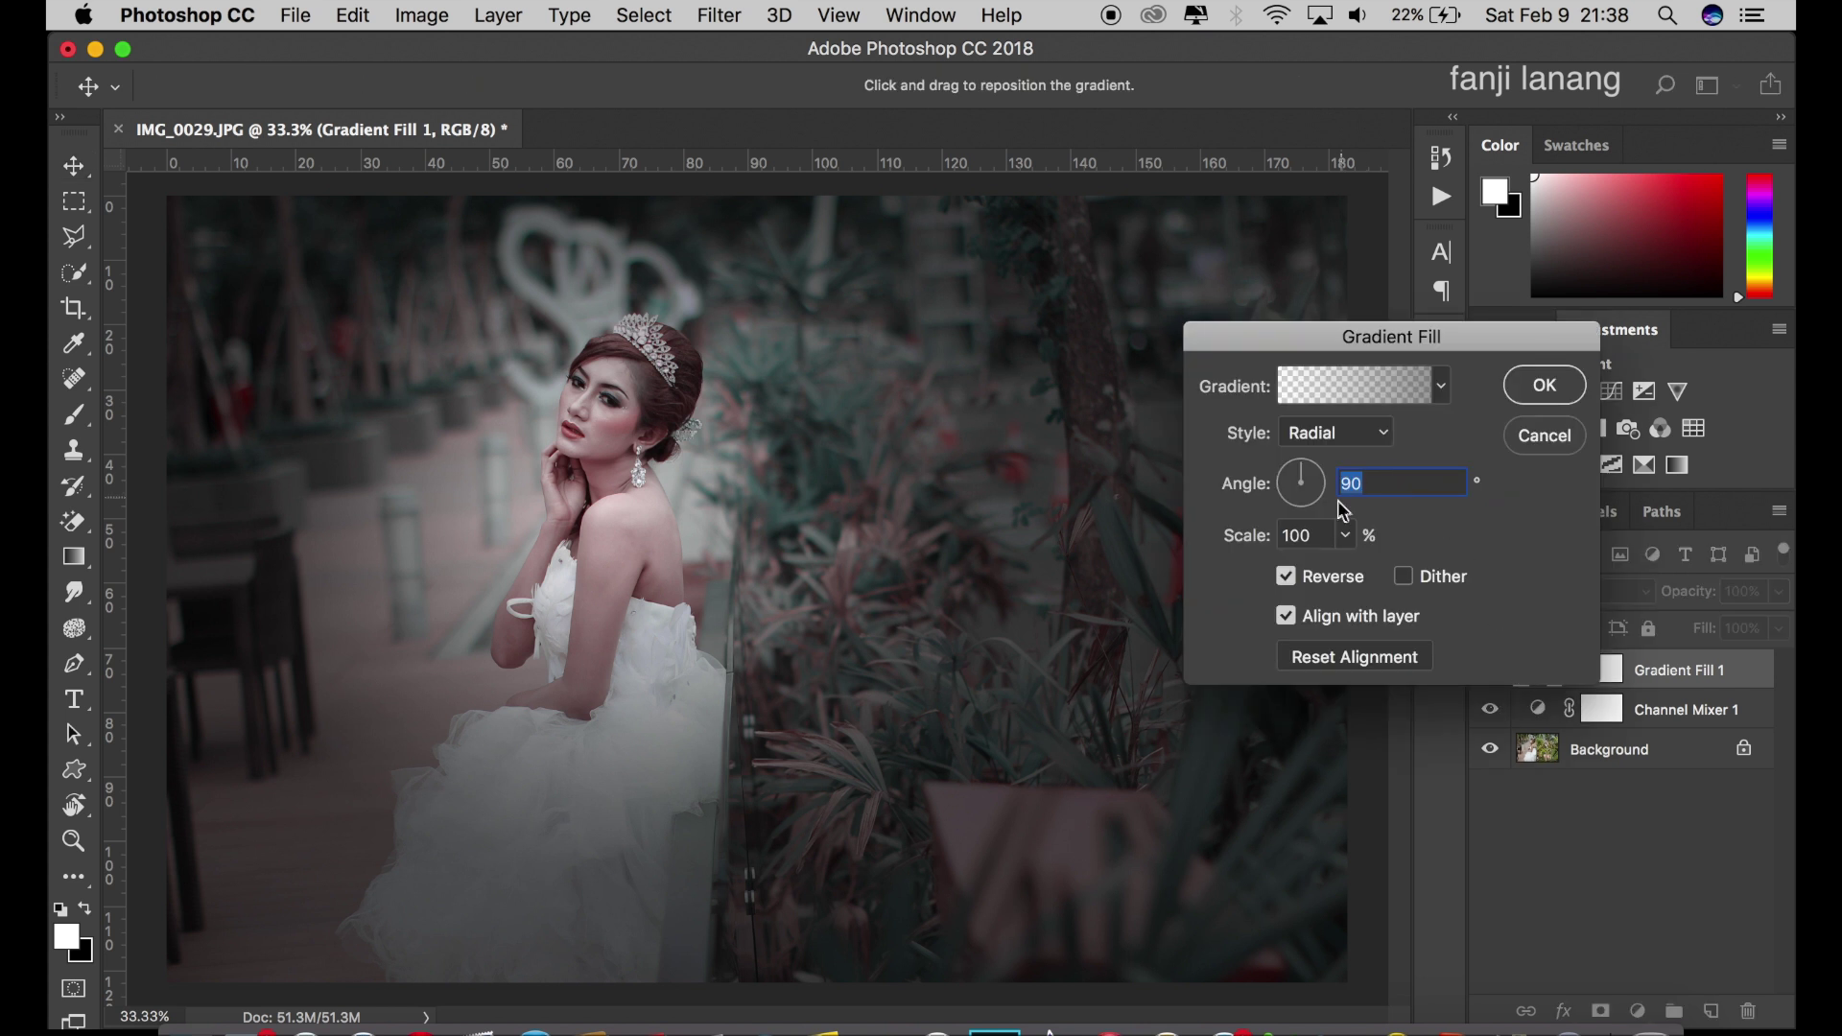
left_click_drag(1322, 483, 1332, 463)
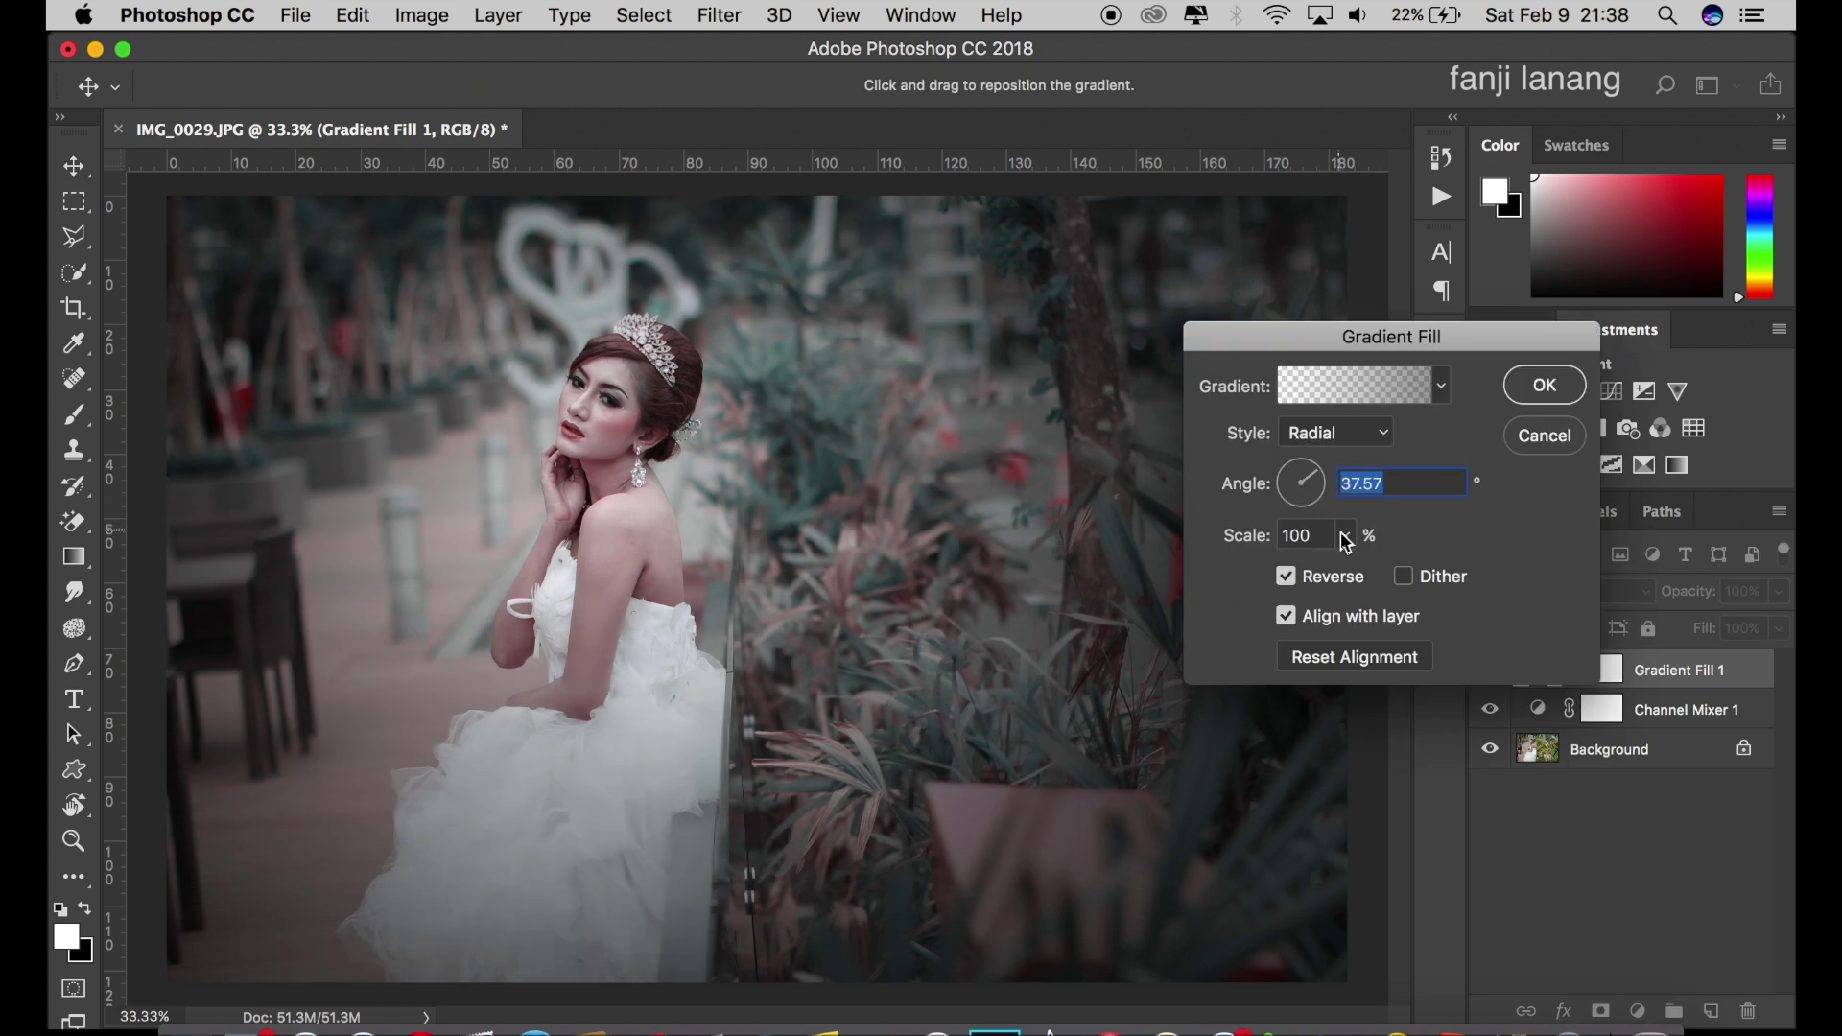
left_click(1345, 534)
left_click_drag(1353, 572, 1357, 567)
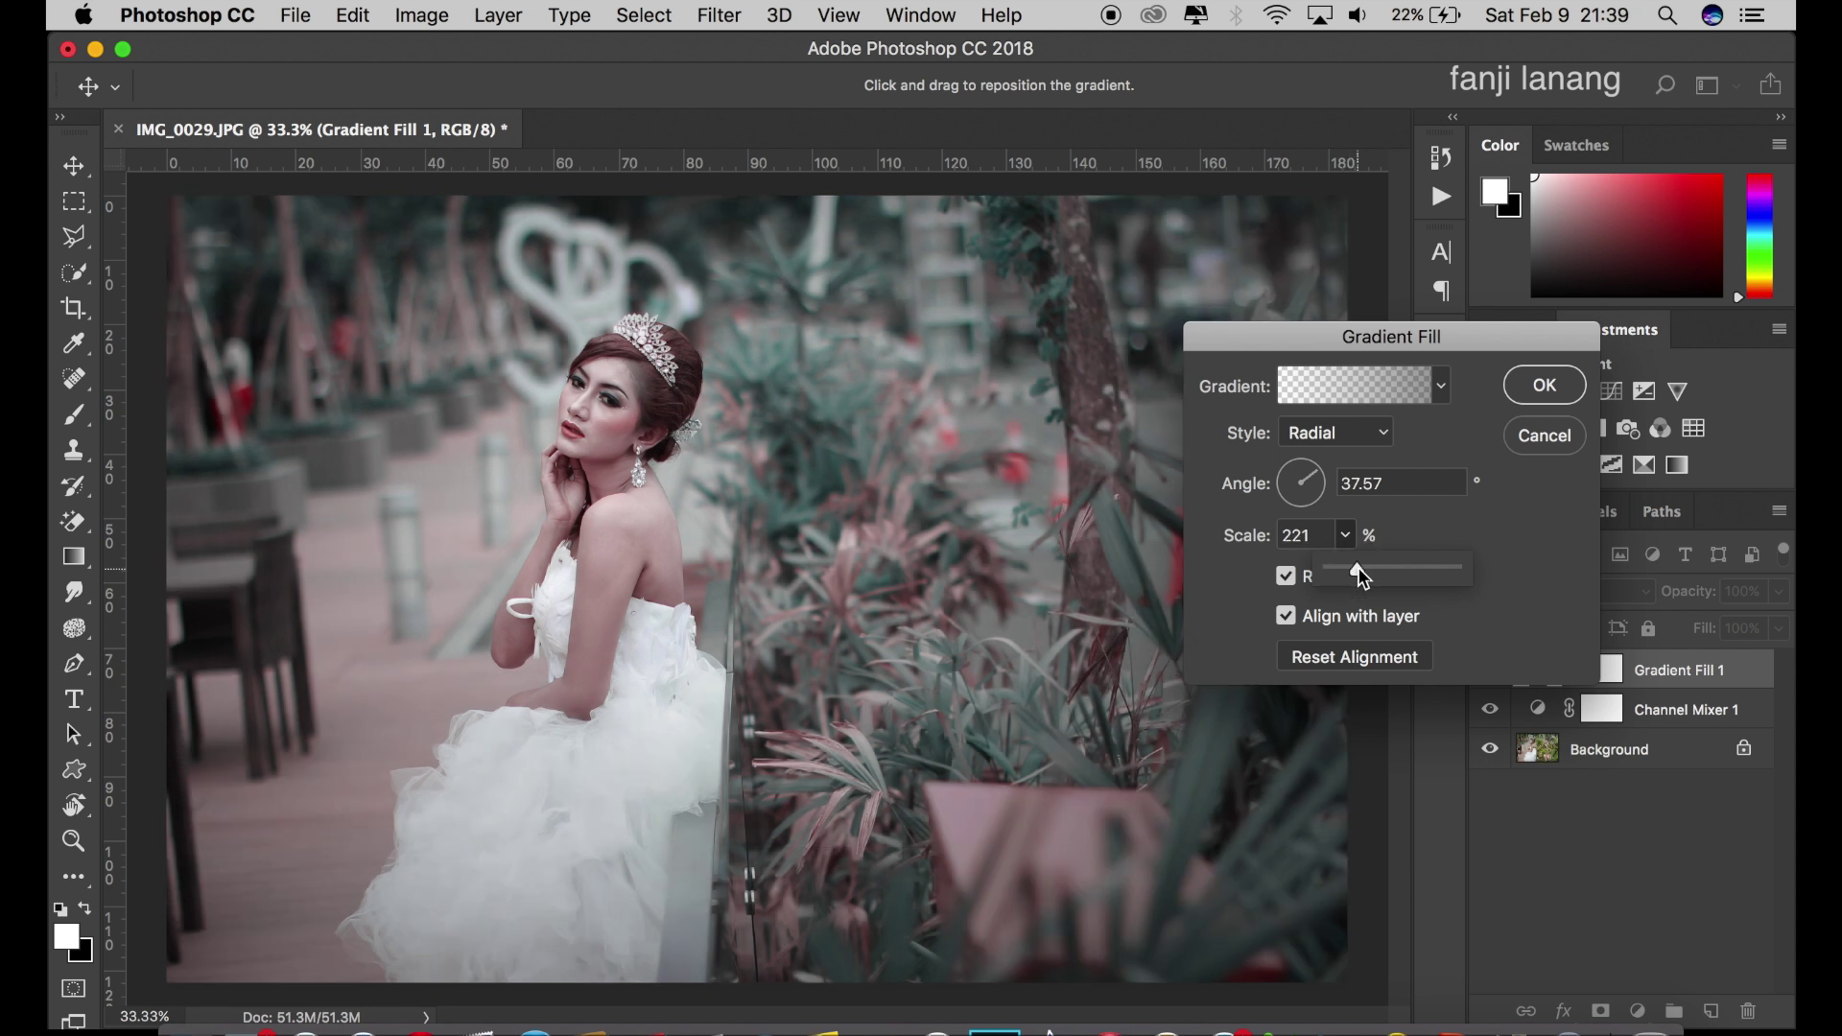
left_click(1554, 384)
key("Return")
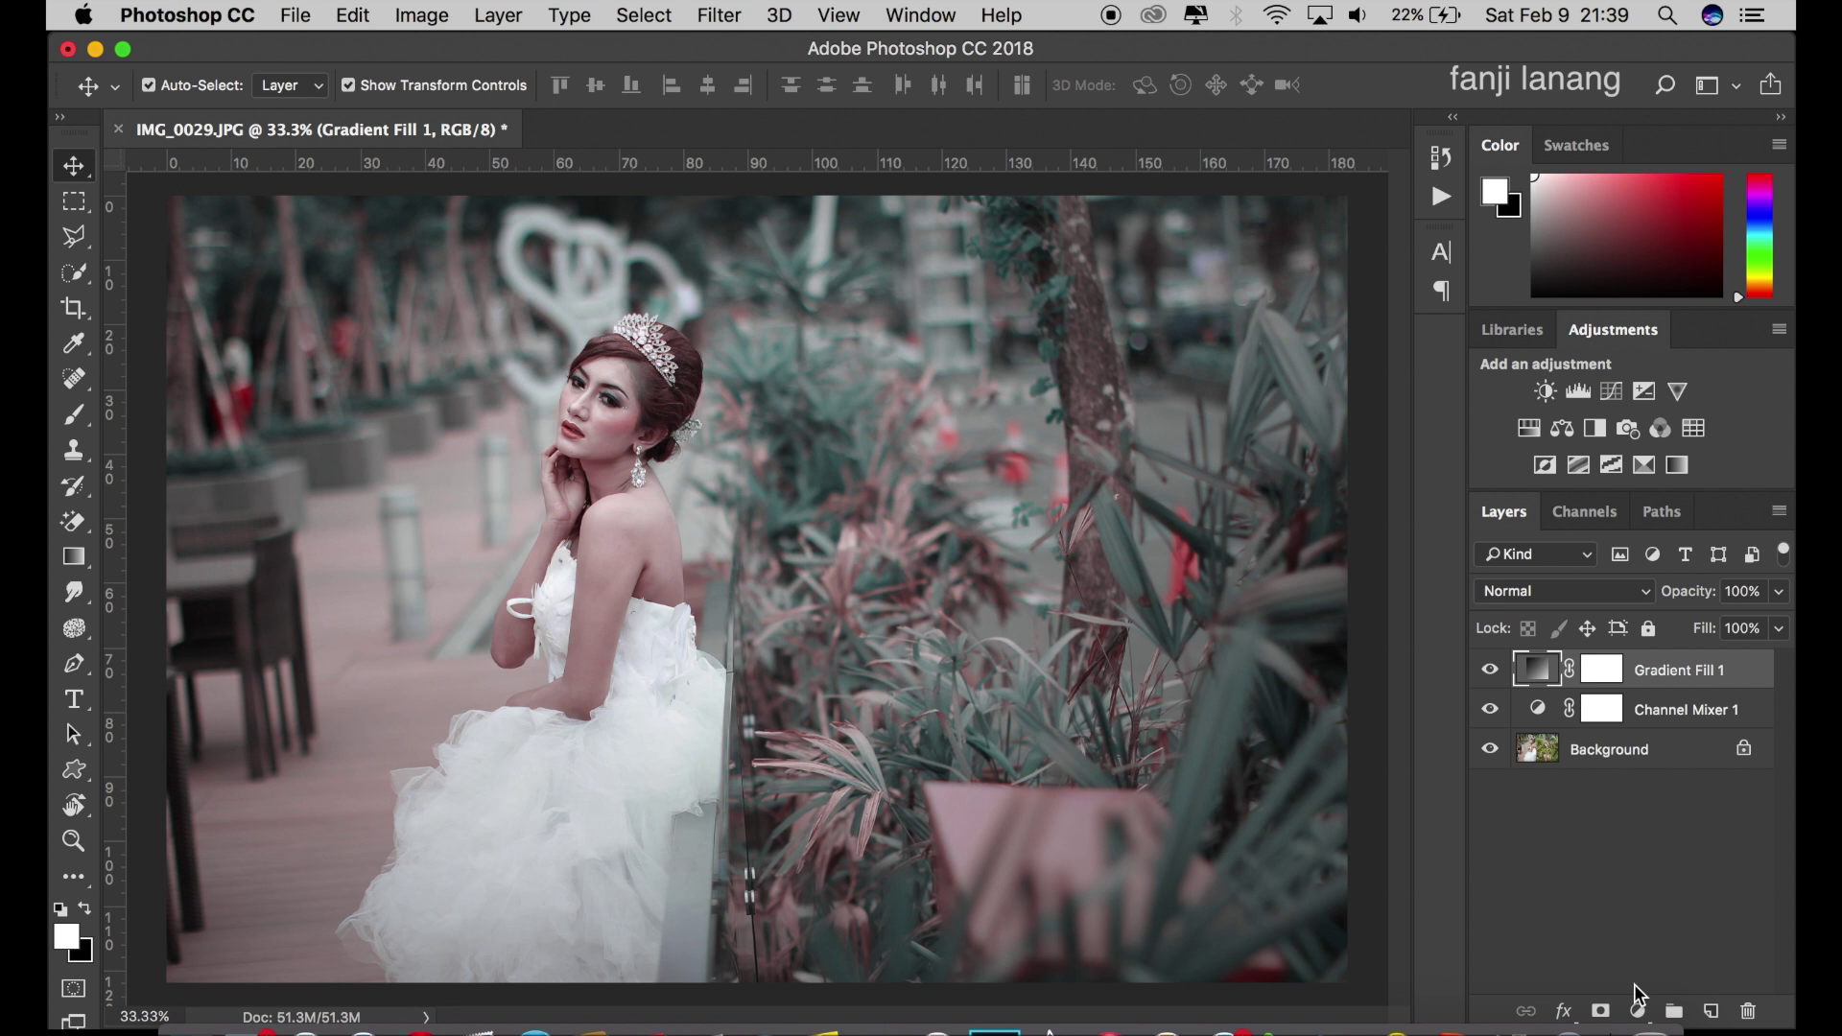
Add a Curves layer lifting the black point to output 21 with a midpoint at 127.
left_click(1638, 1011)
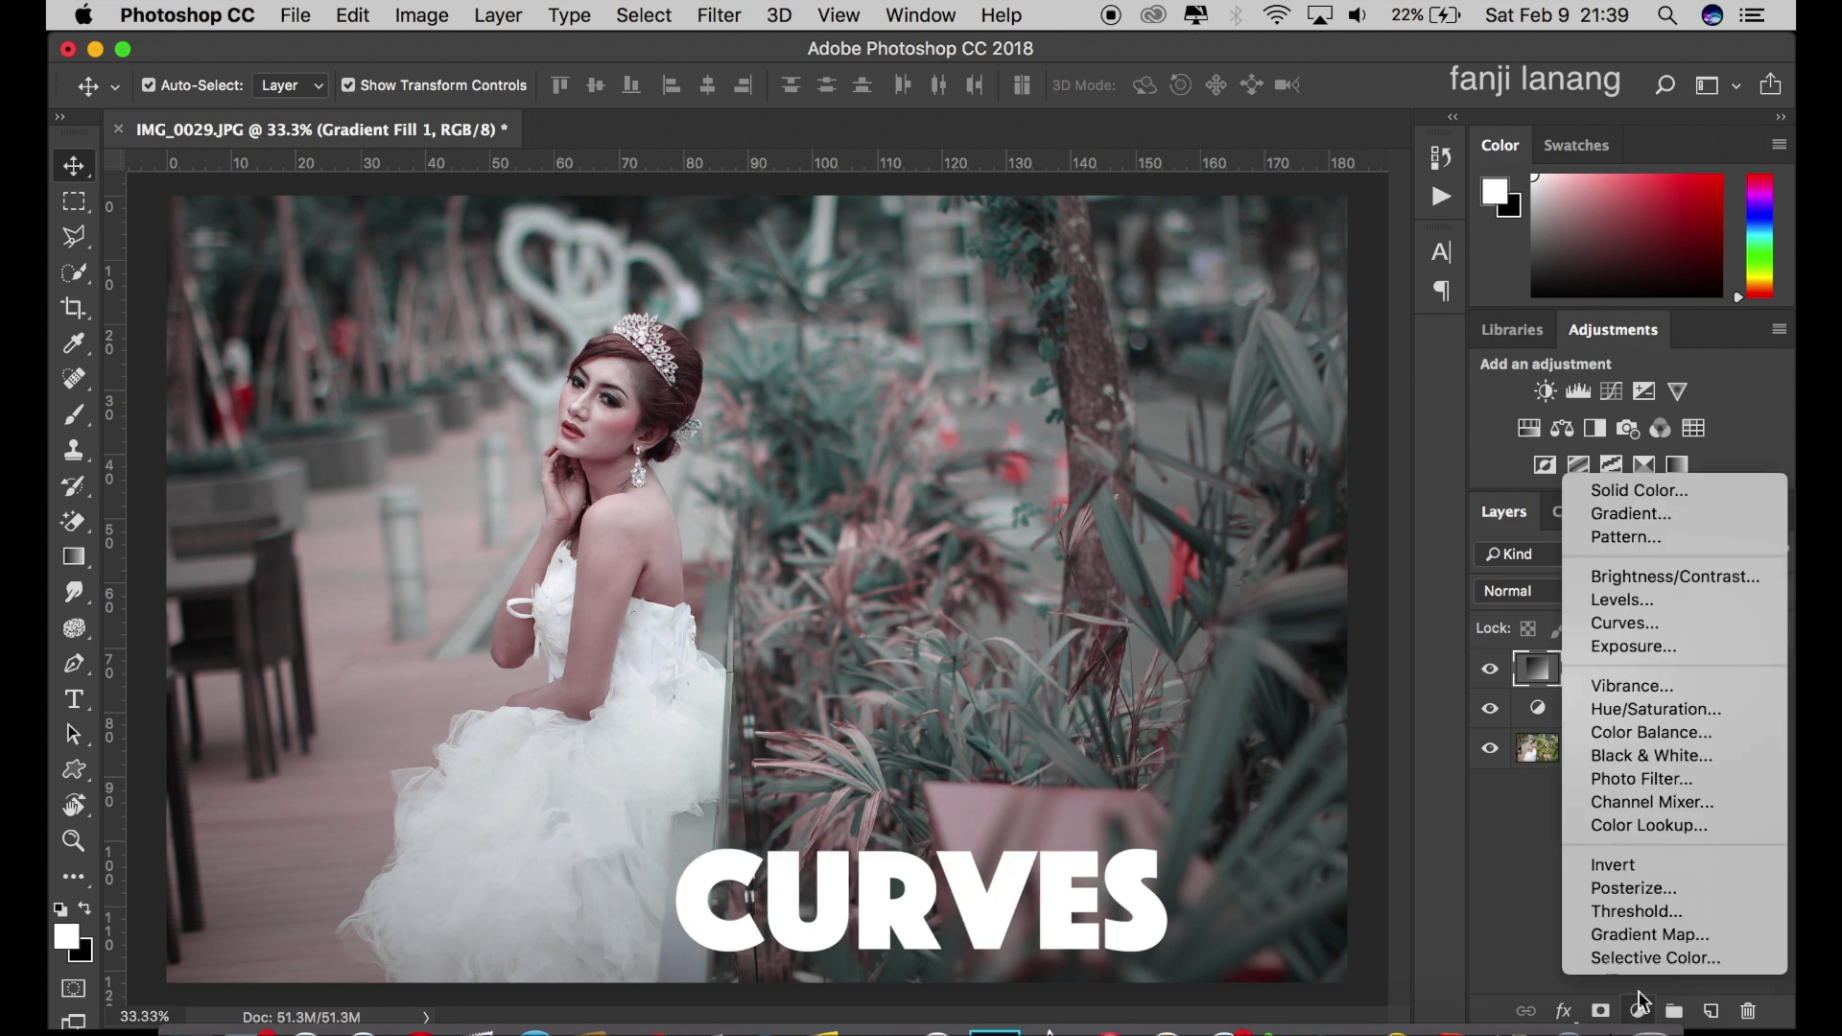
left_click(1643, 624)
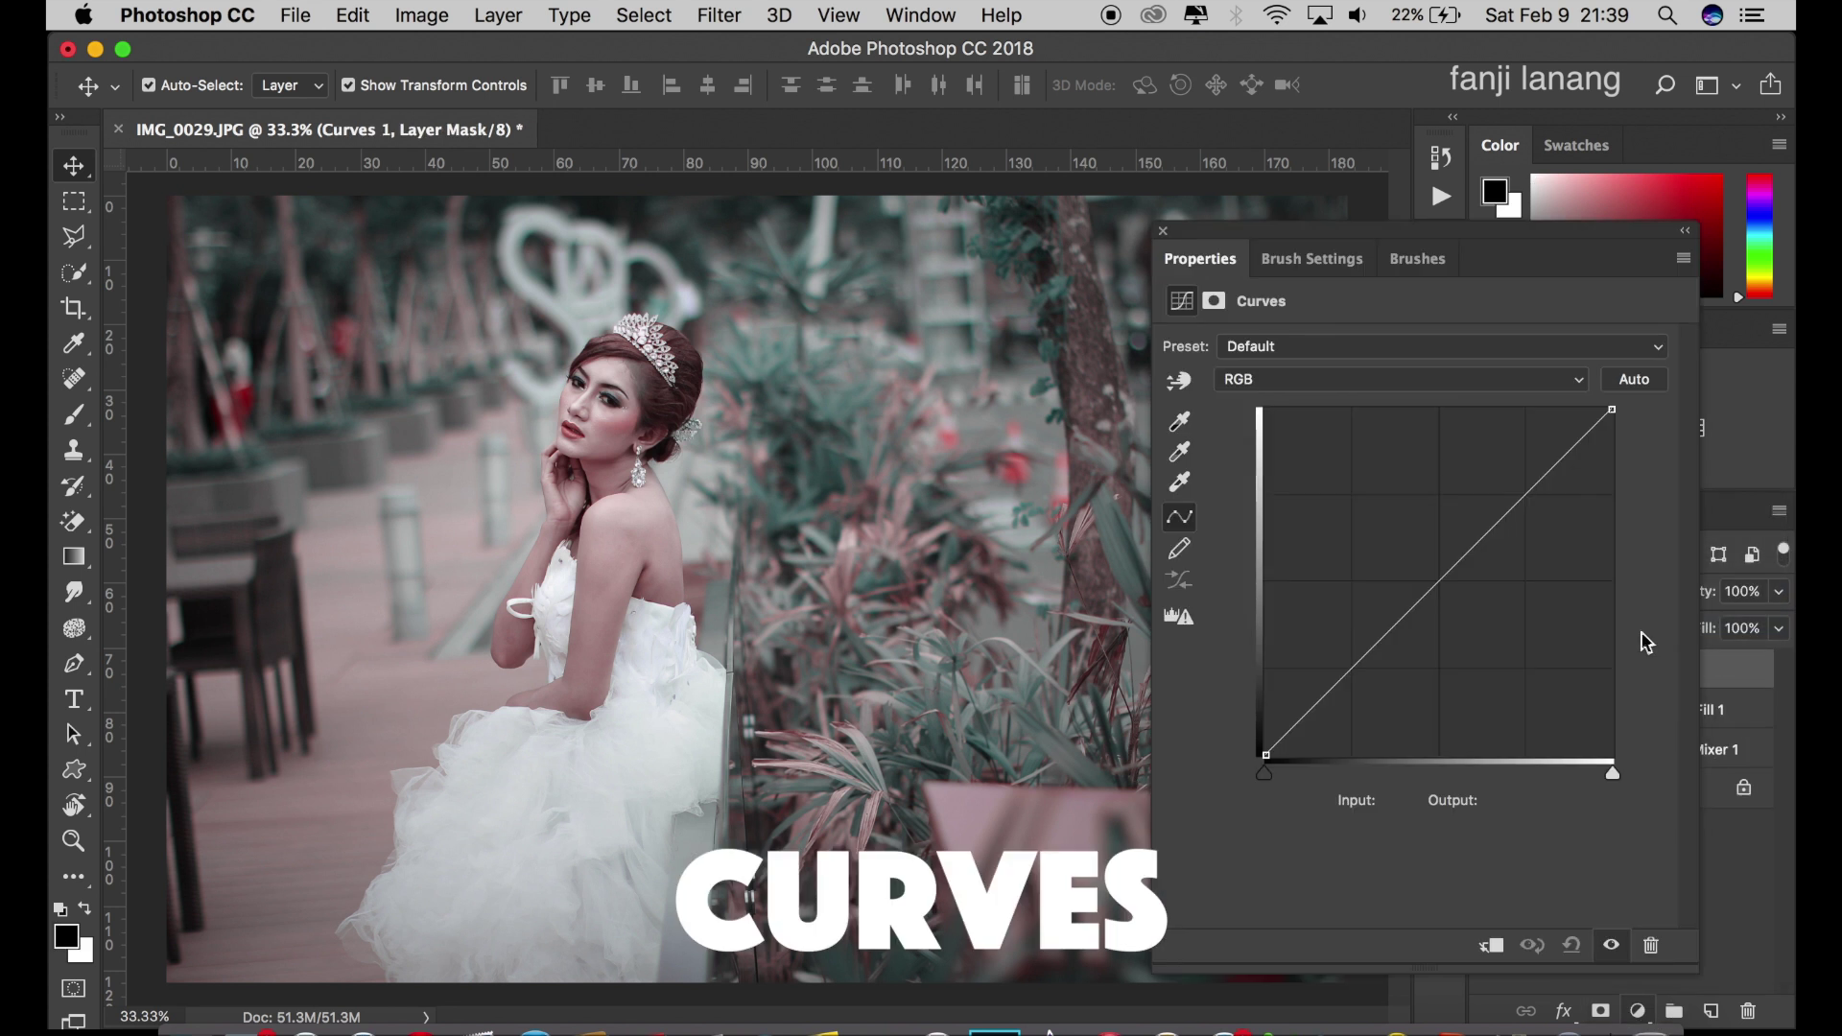
left_click_drag(1266, 755, 1264, 744)
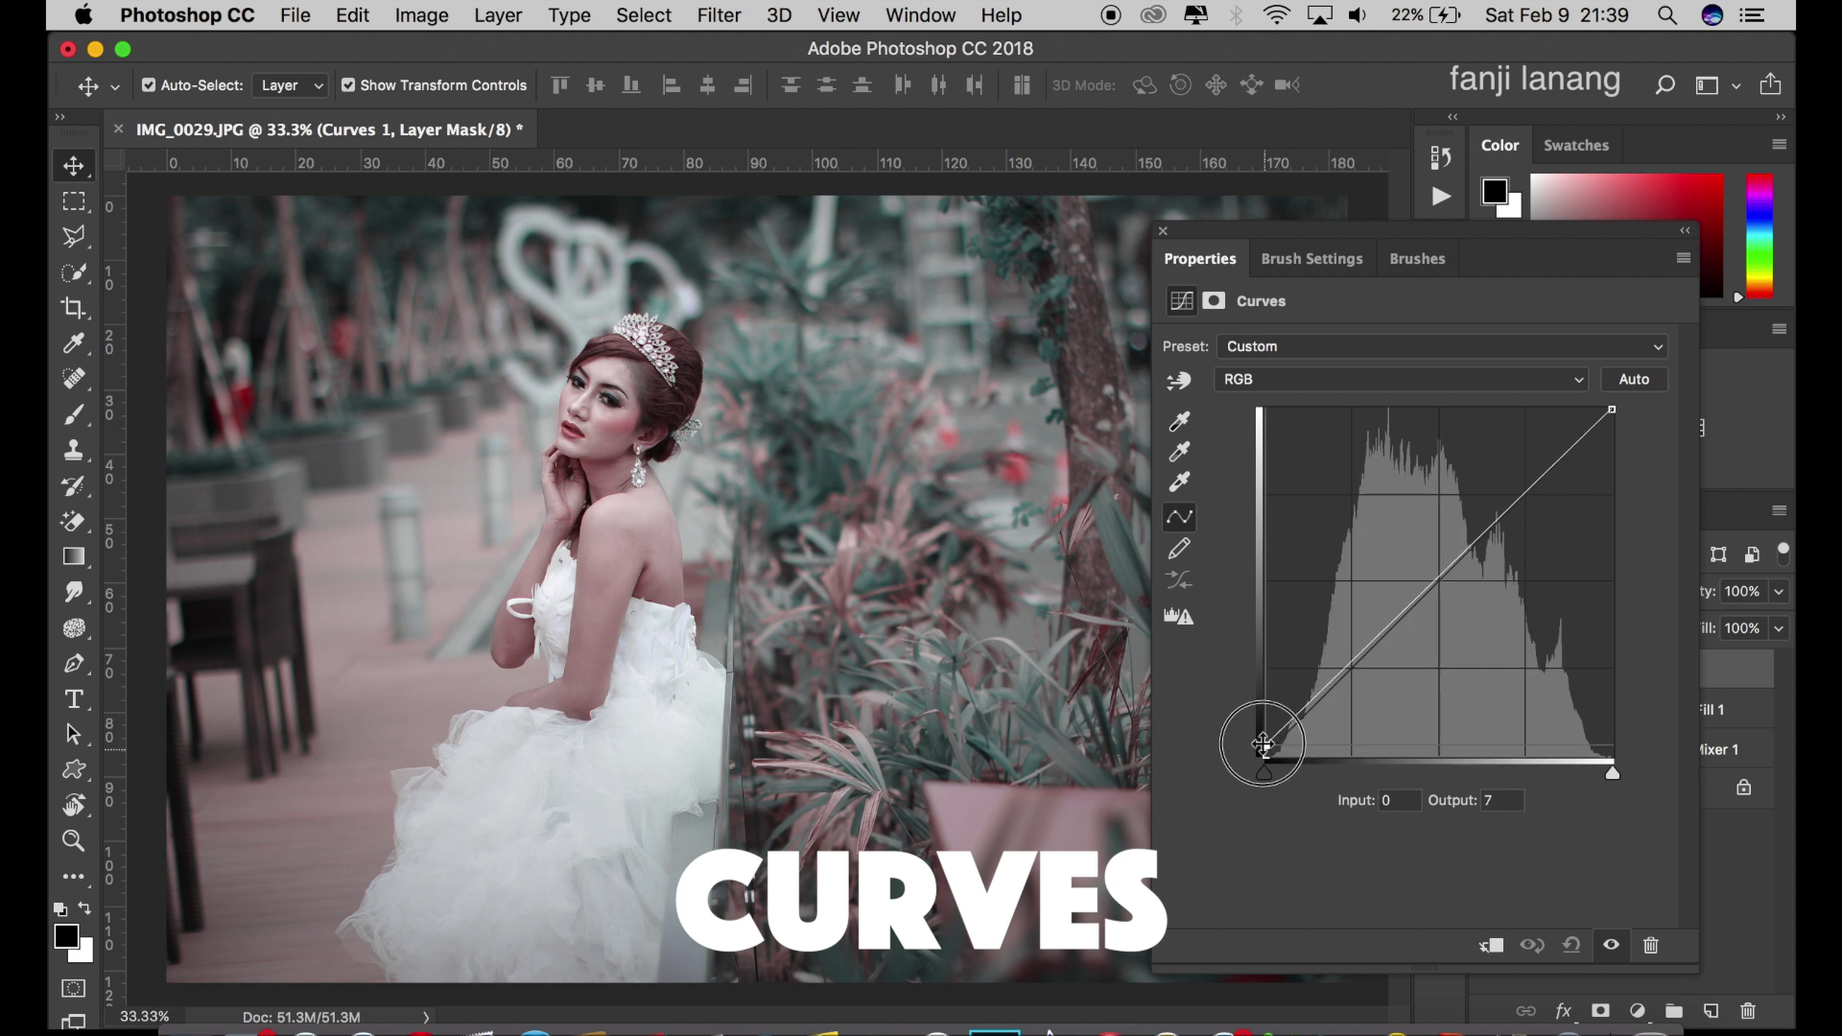
left_click_drag(1264, 744, 1305, 717)
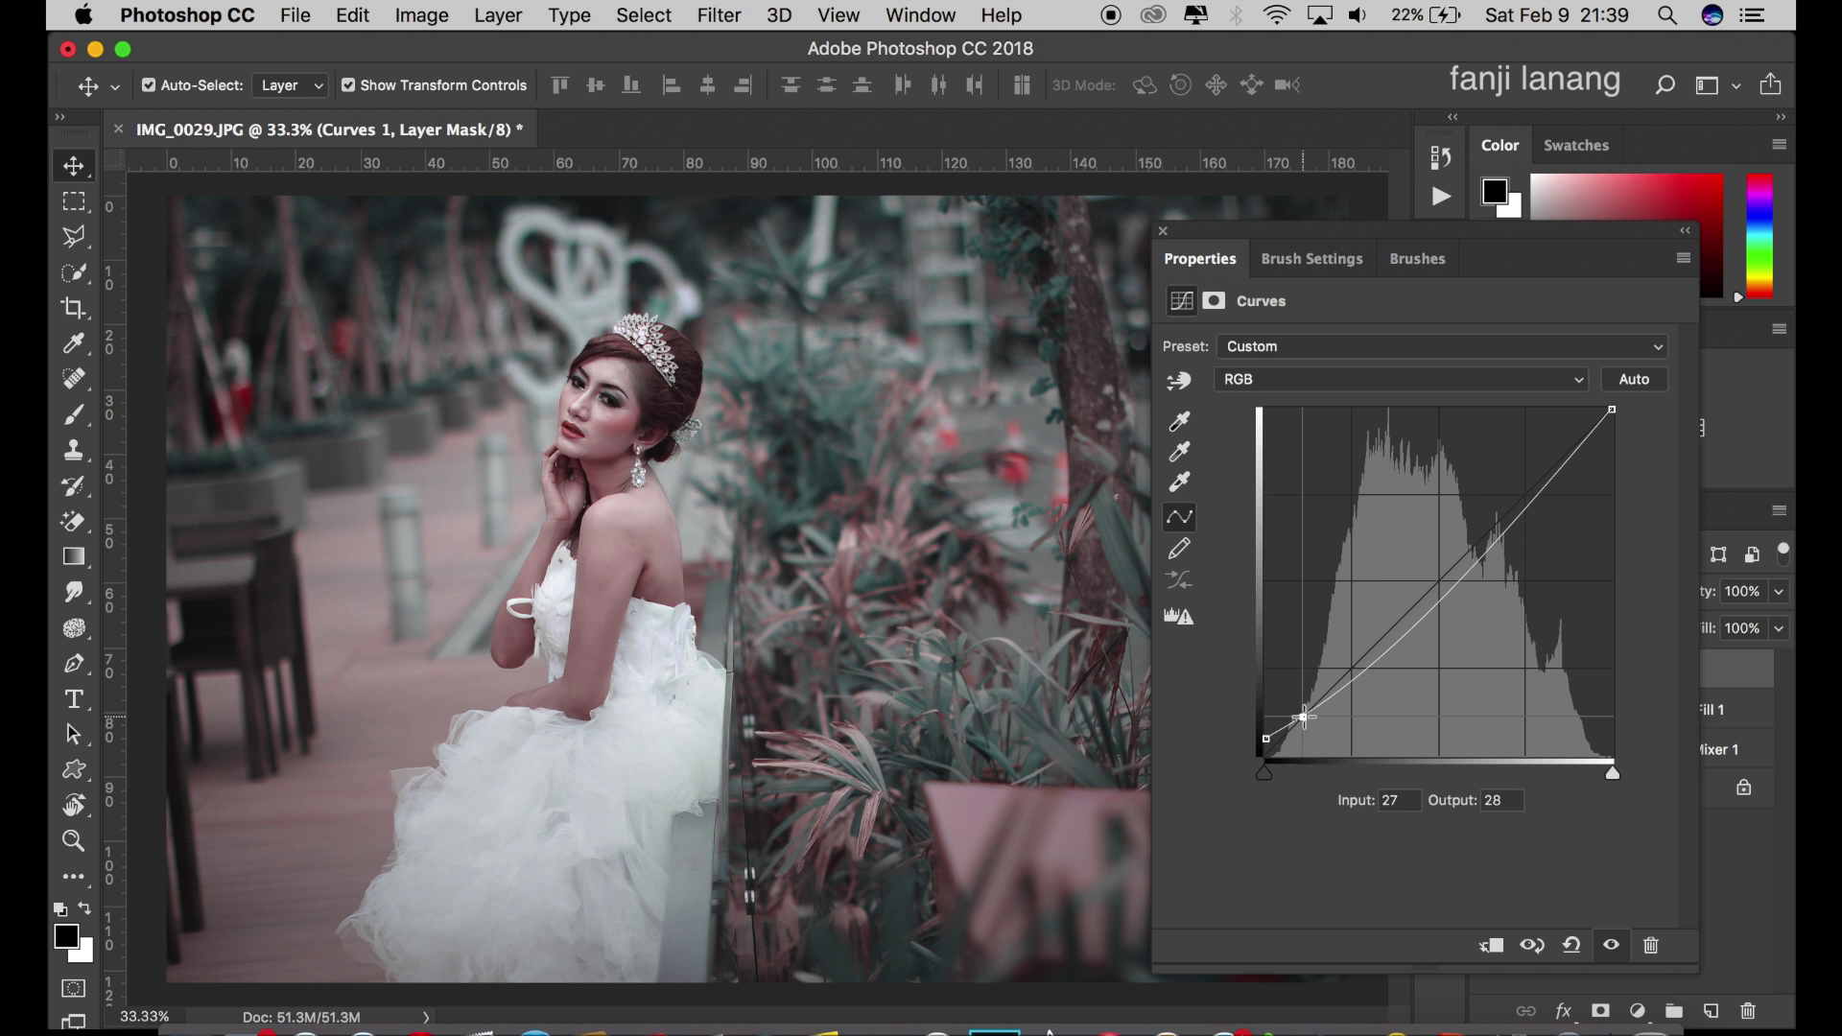
left_click(1439, 583)
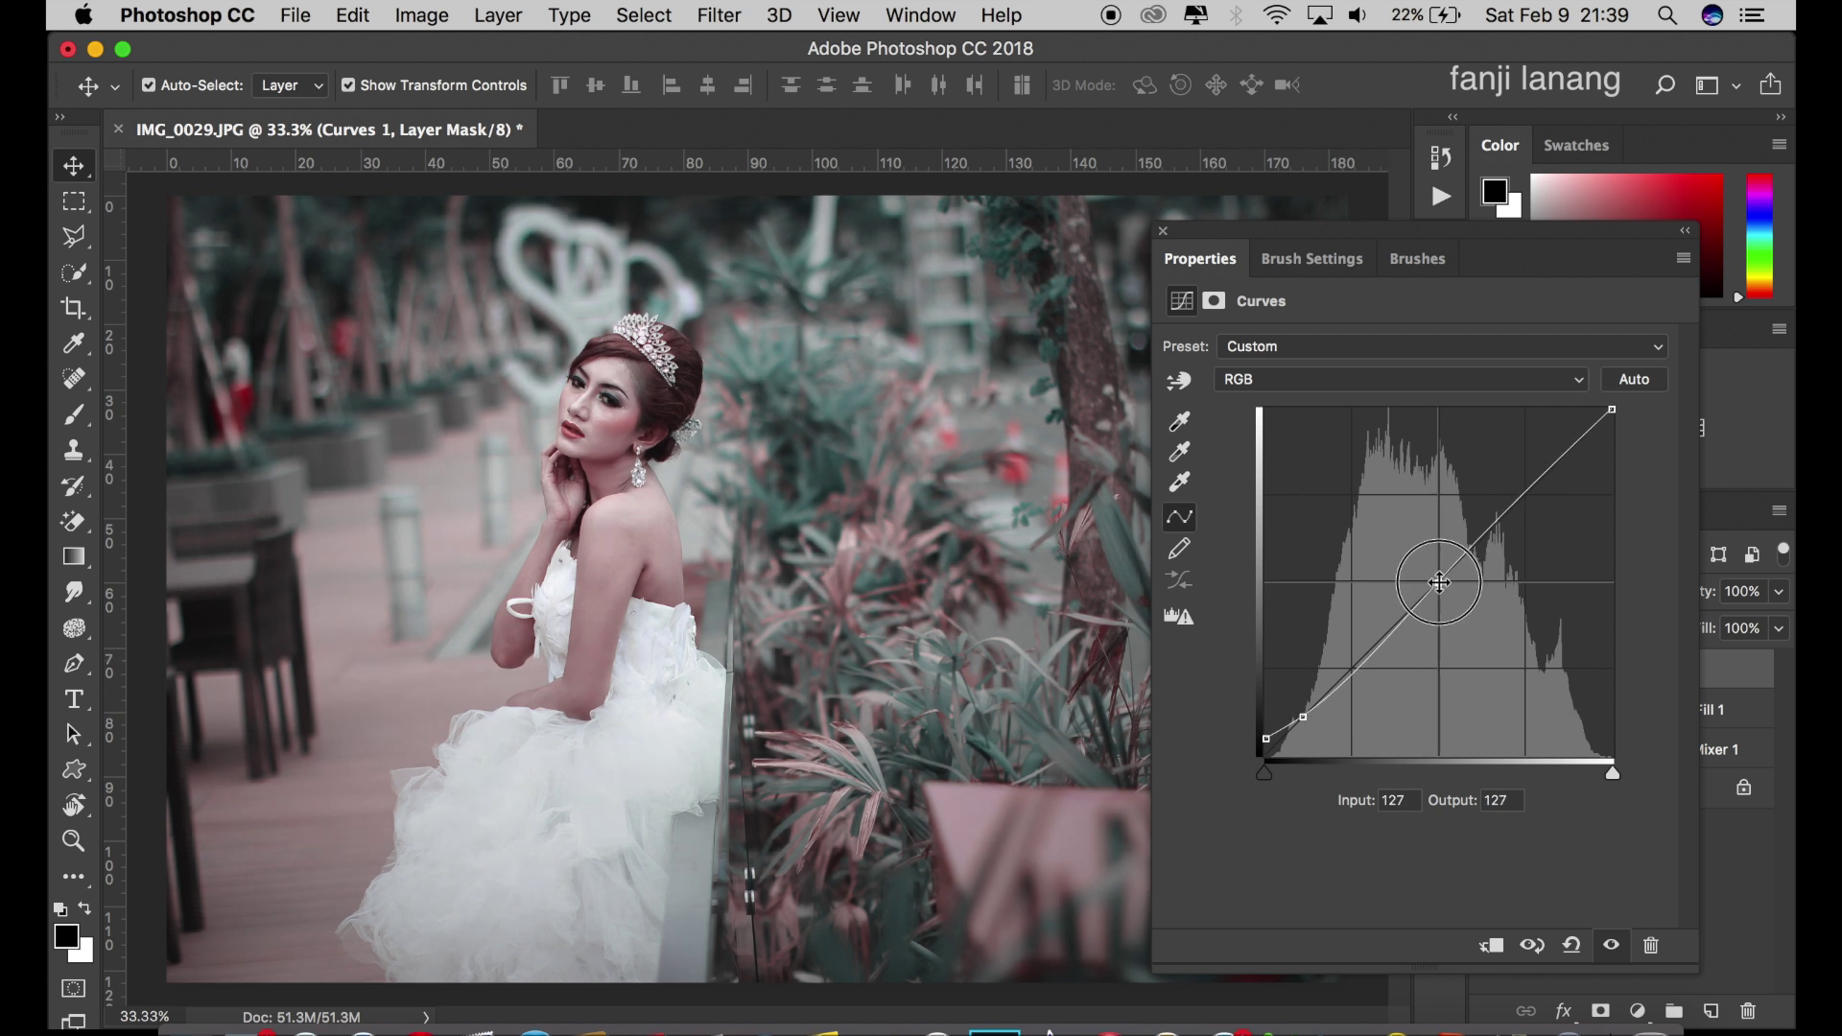
left_click_drag(1265, 739, 1255, 726)
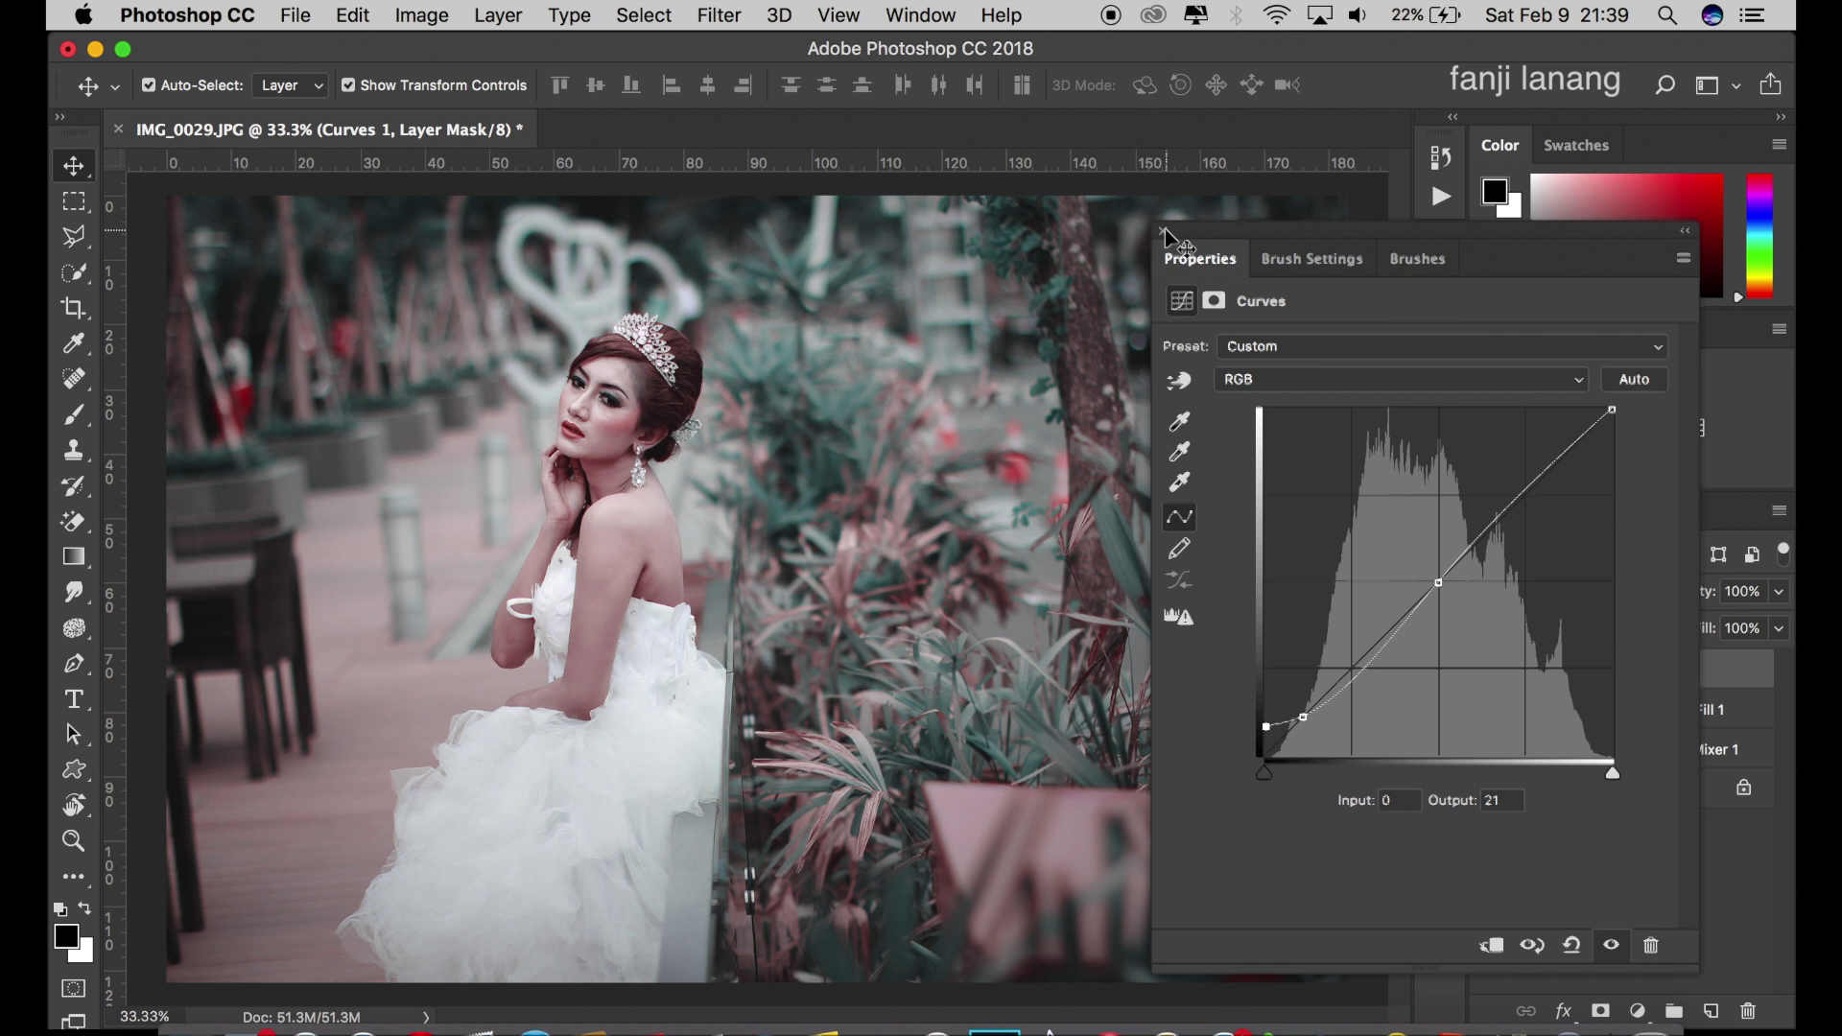
left_click(1164, 232)
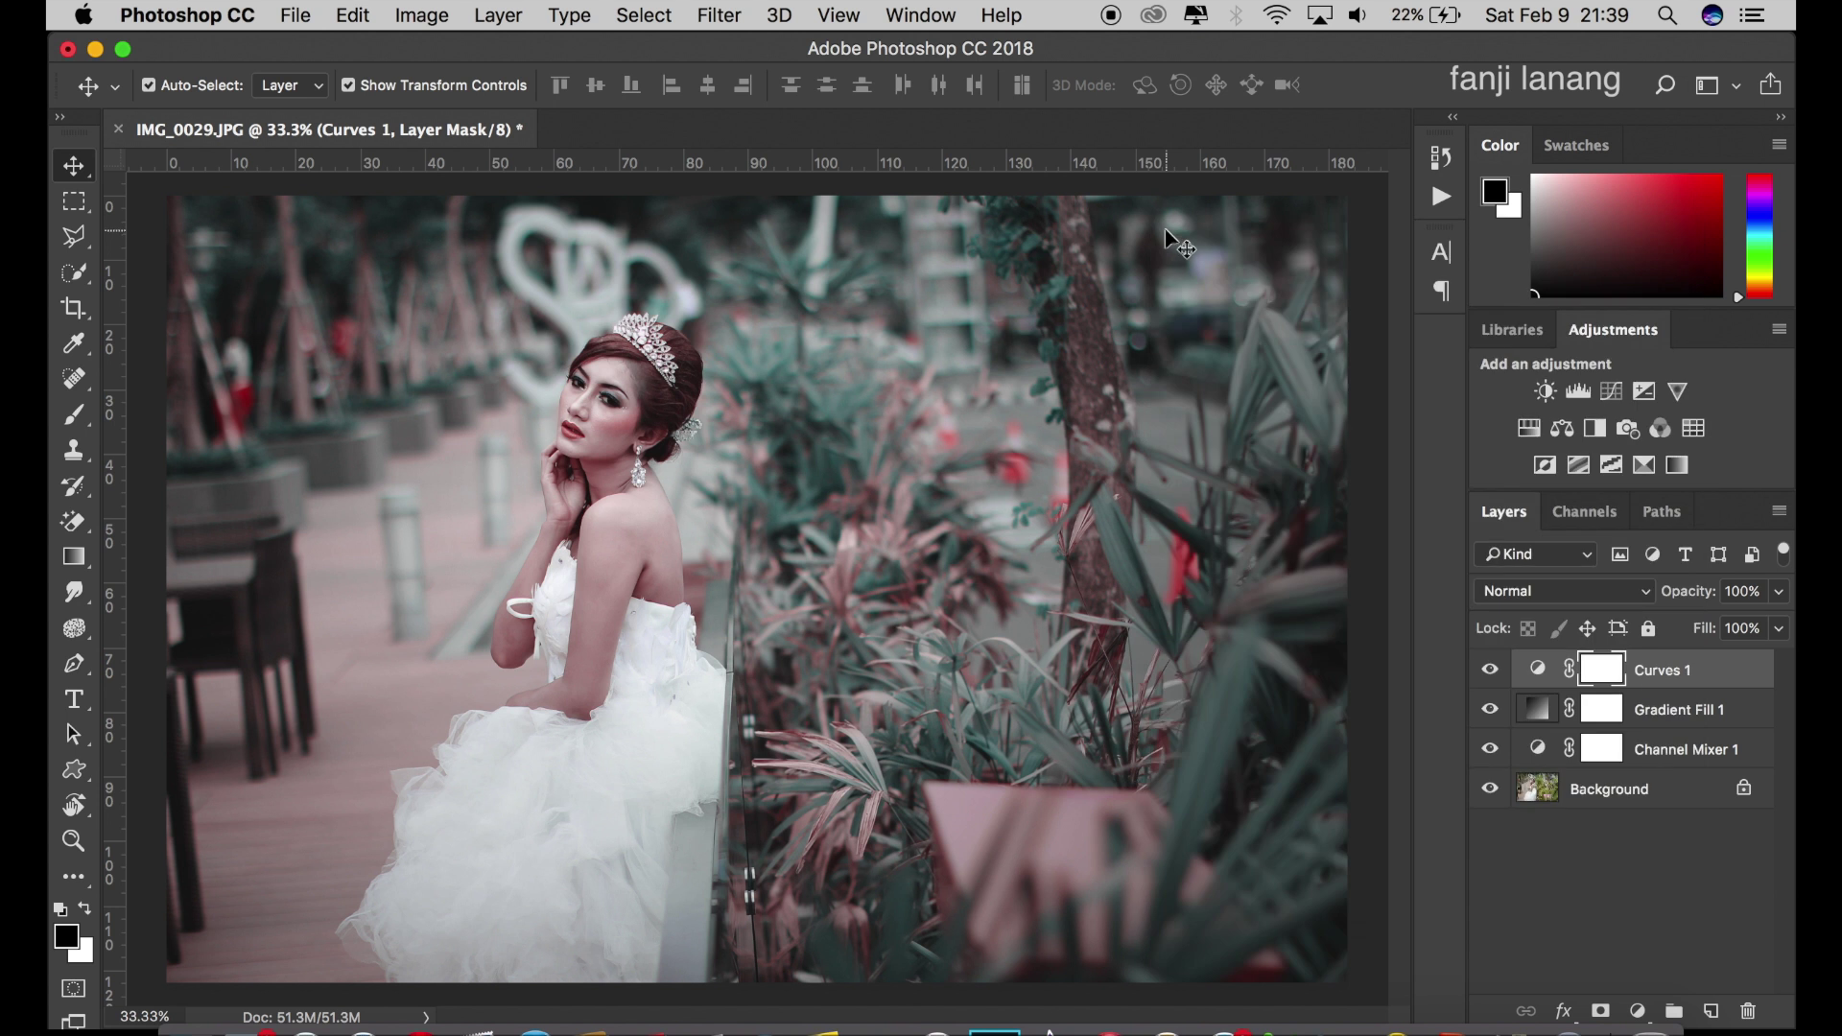
left_click(1639, 1010)
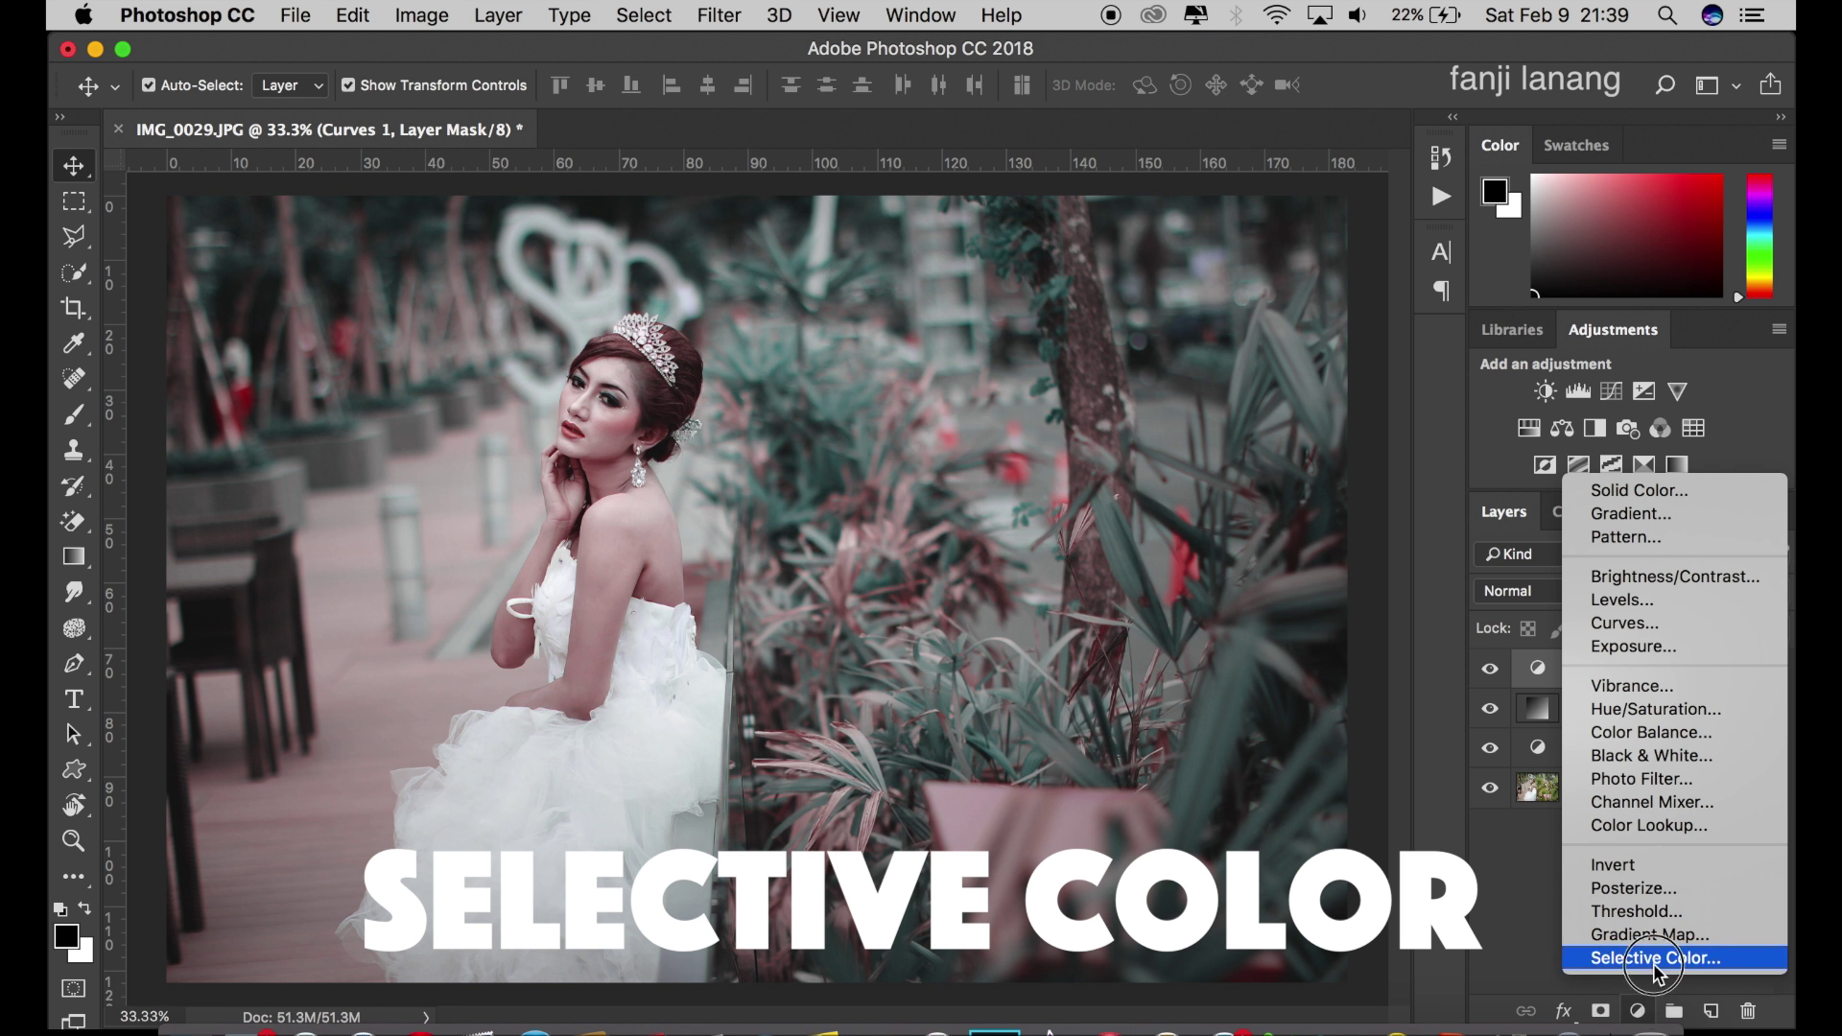
Add a Selective Color layer with Magenta at -20 in the Reds.
left_click(1659, 959)
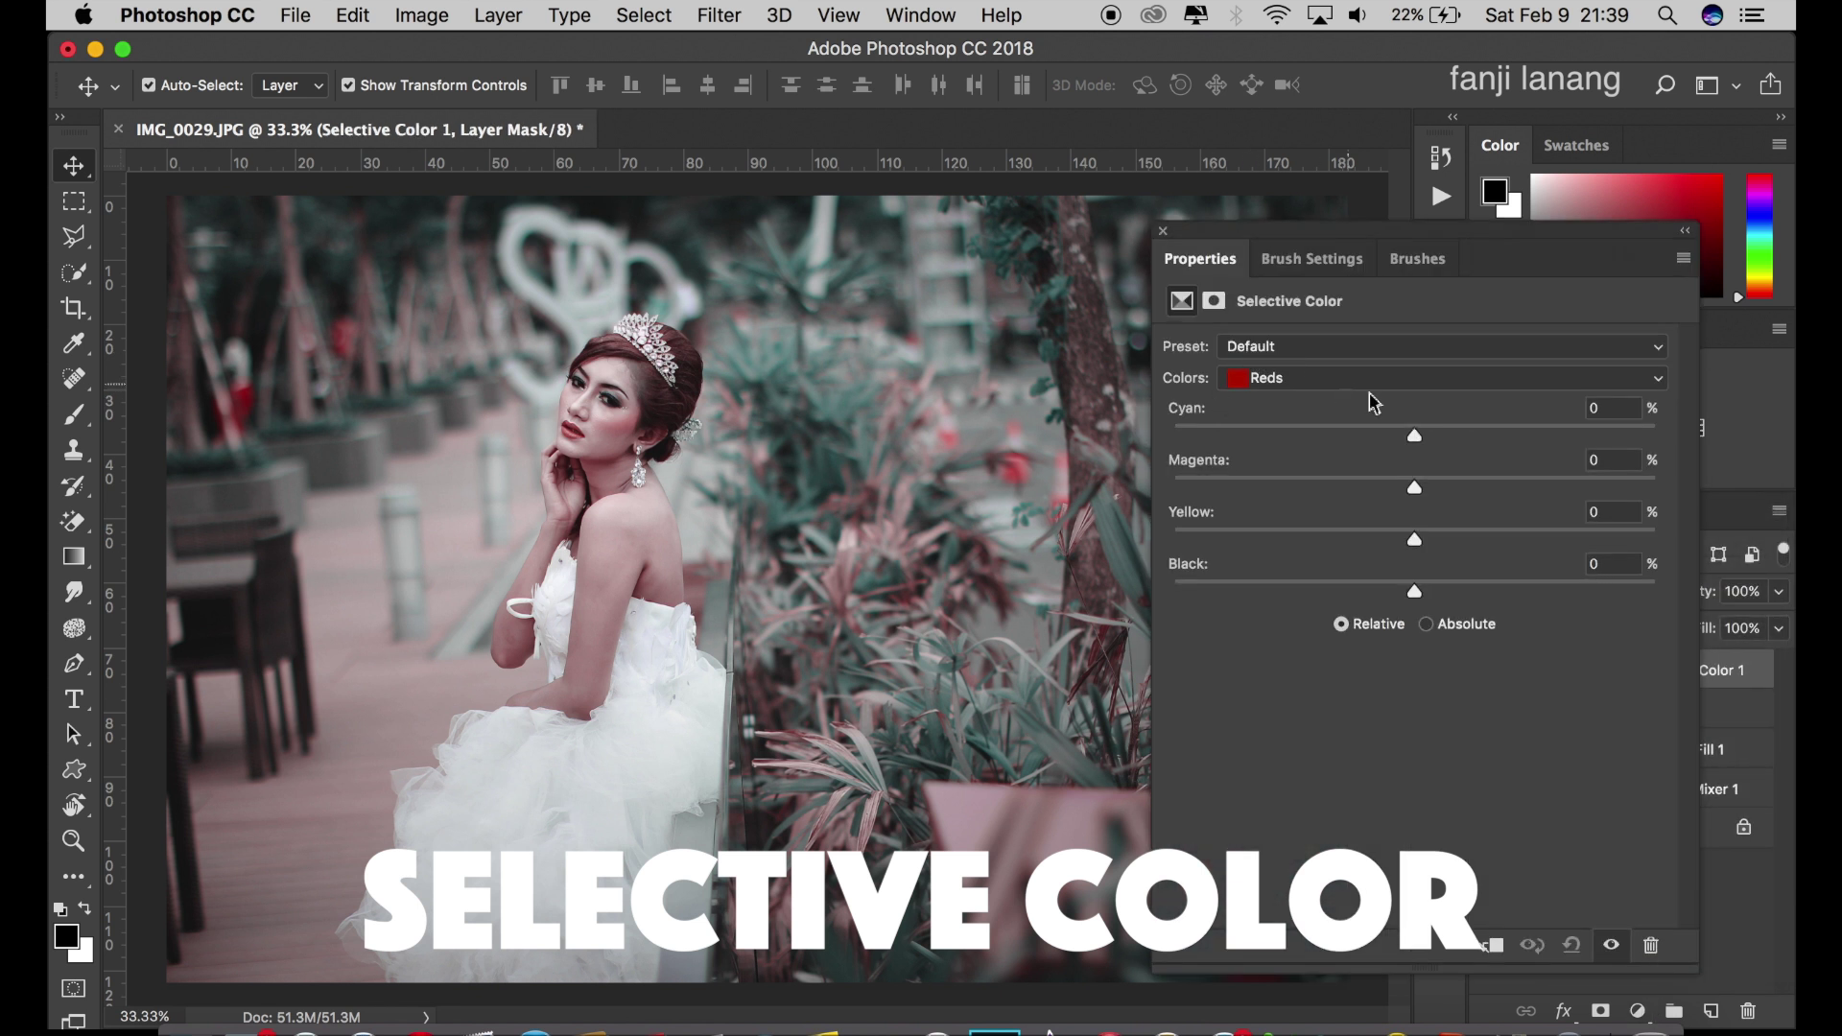
left_click(1397, 480)
left_click_drag(1396, 480, 1353, 482)
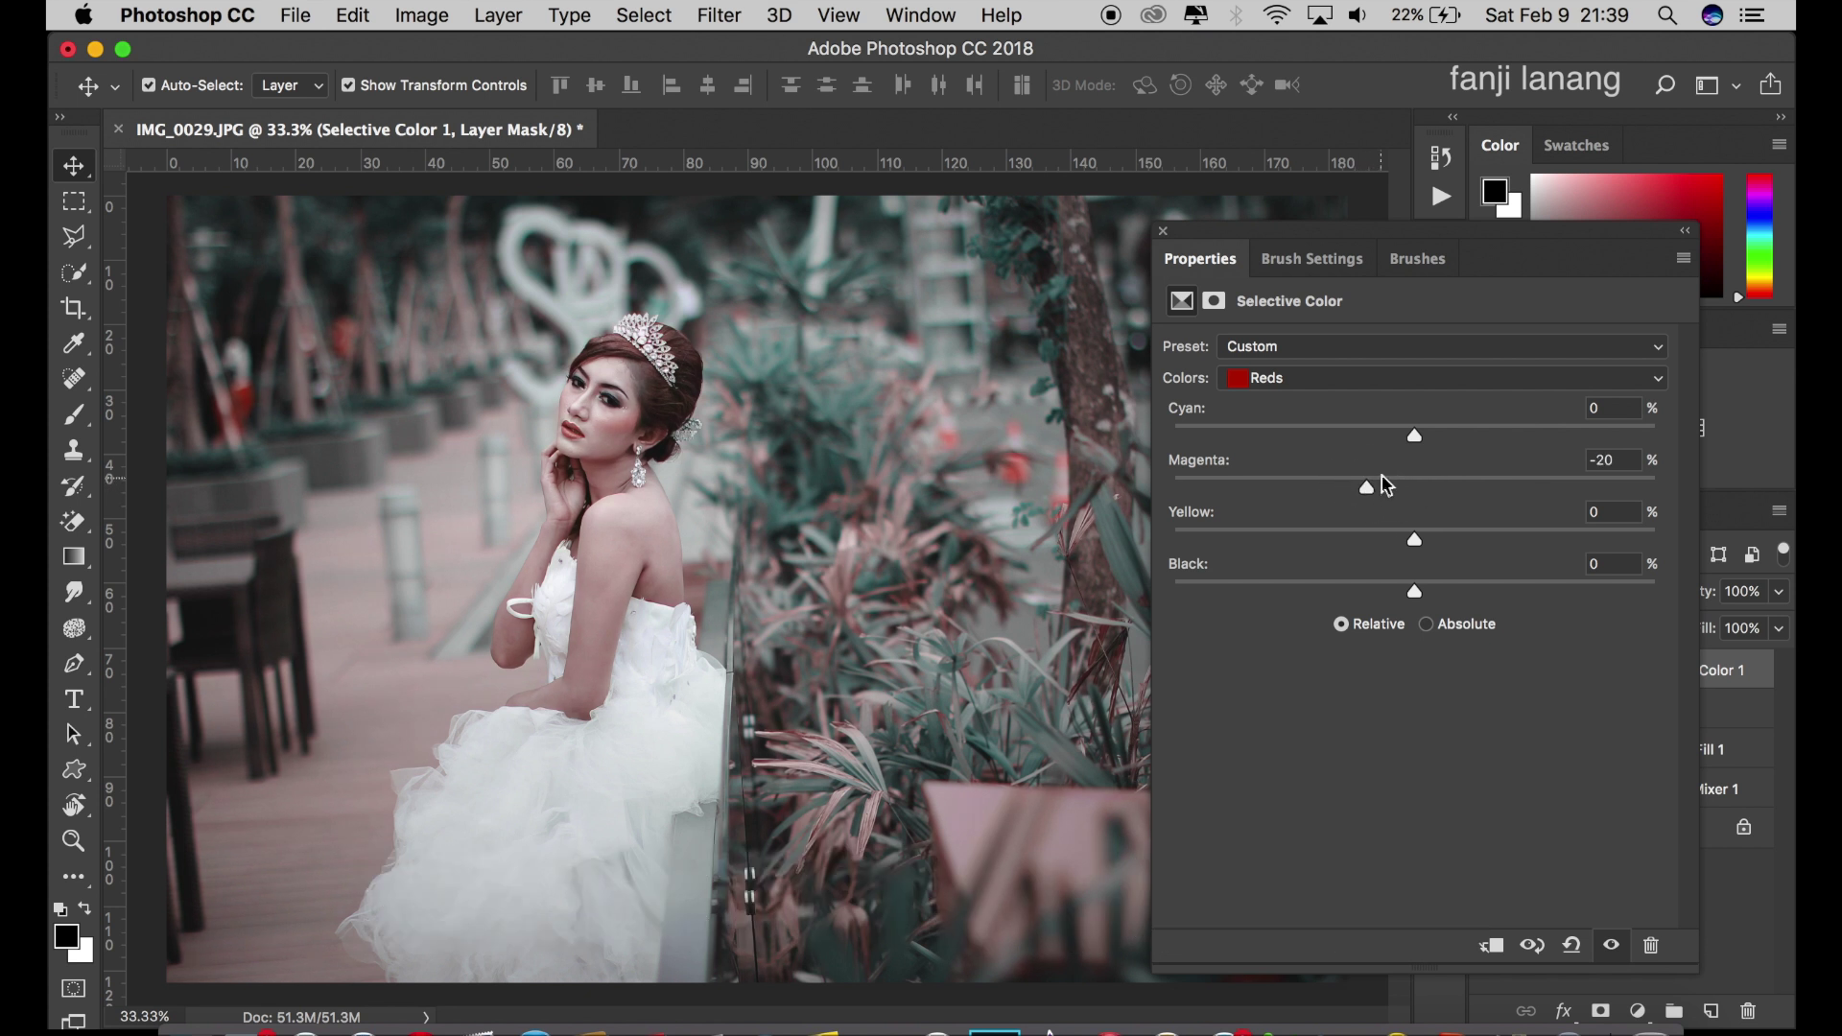
In the Blacks range, set Black to 5 and Cyan to 5.
left_click(1431, 378)
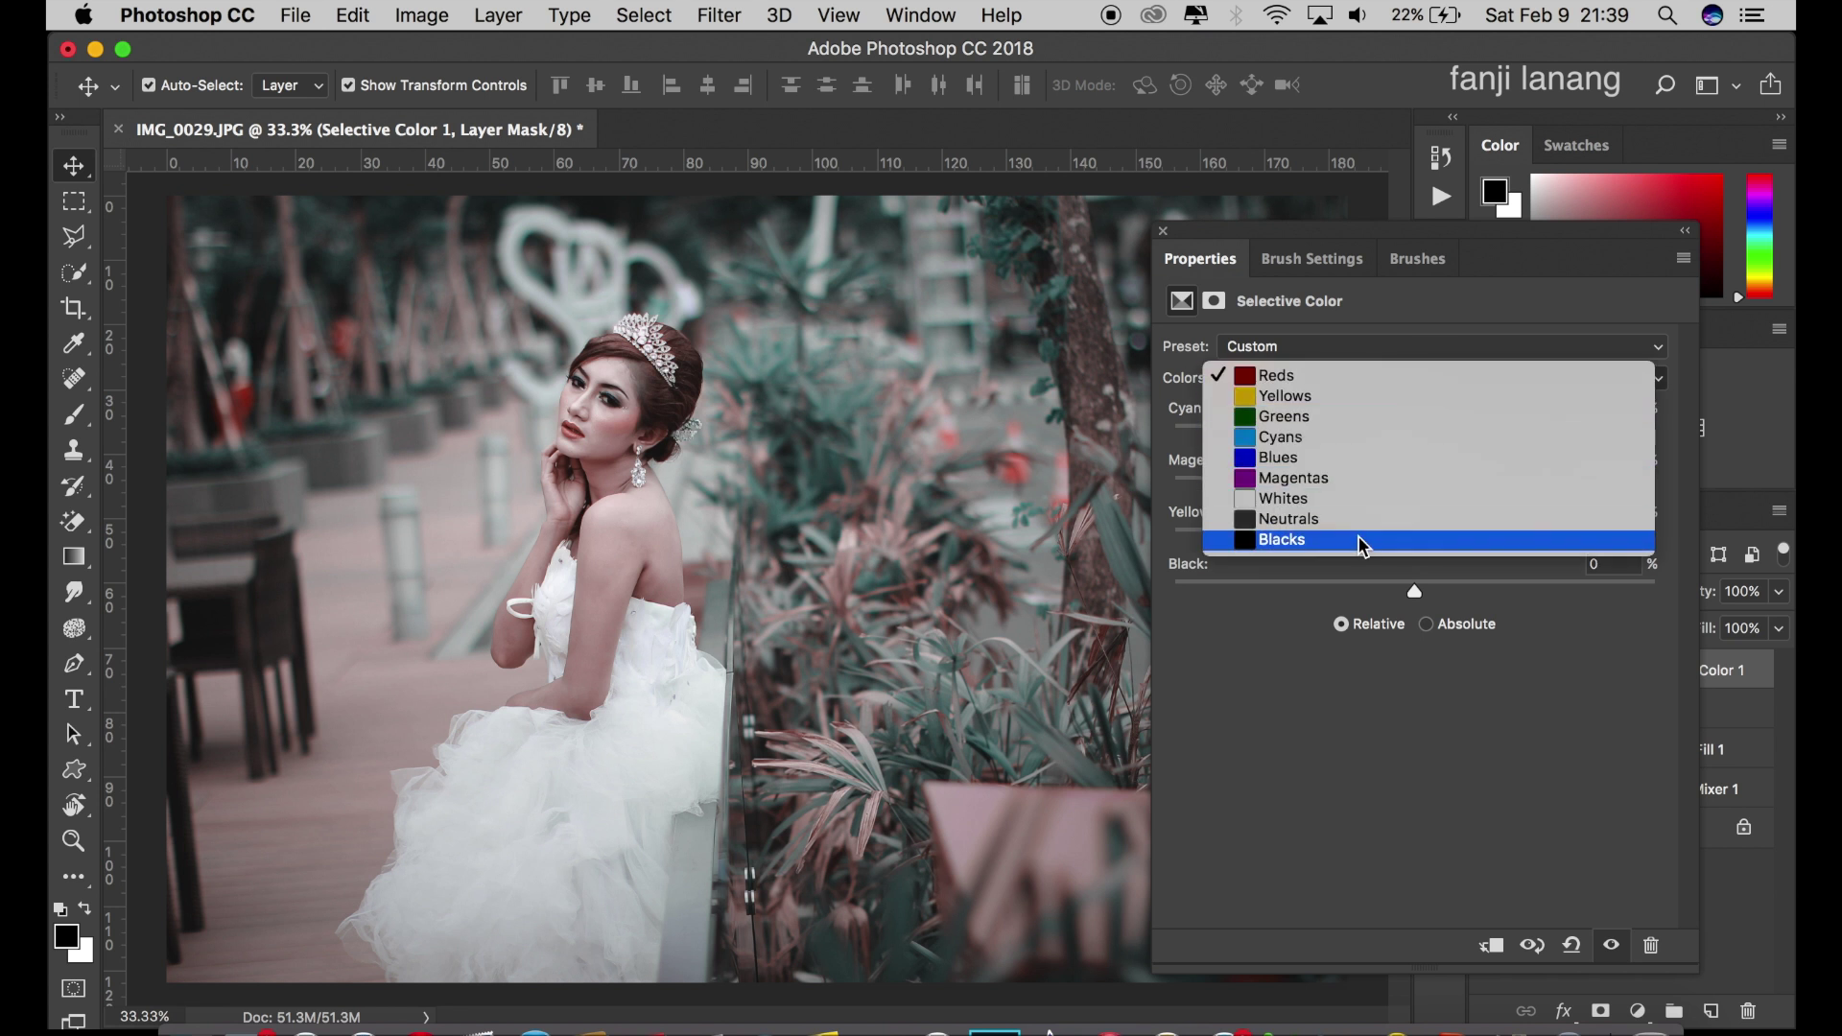
left_click(1362, 541)
left_click(1595, 566)
type("5")
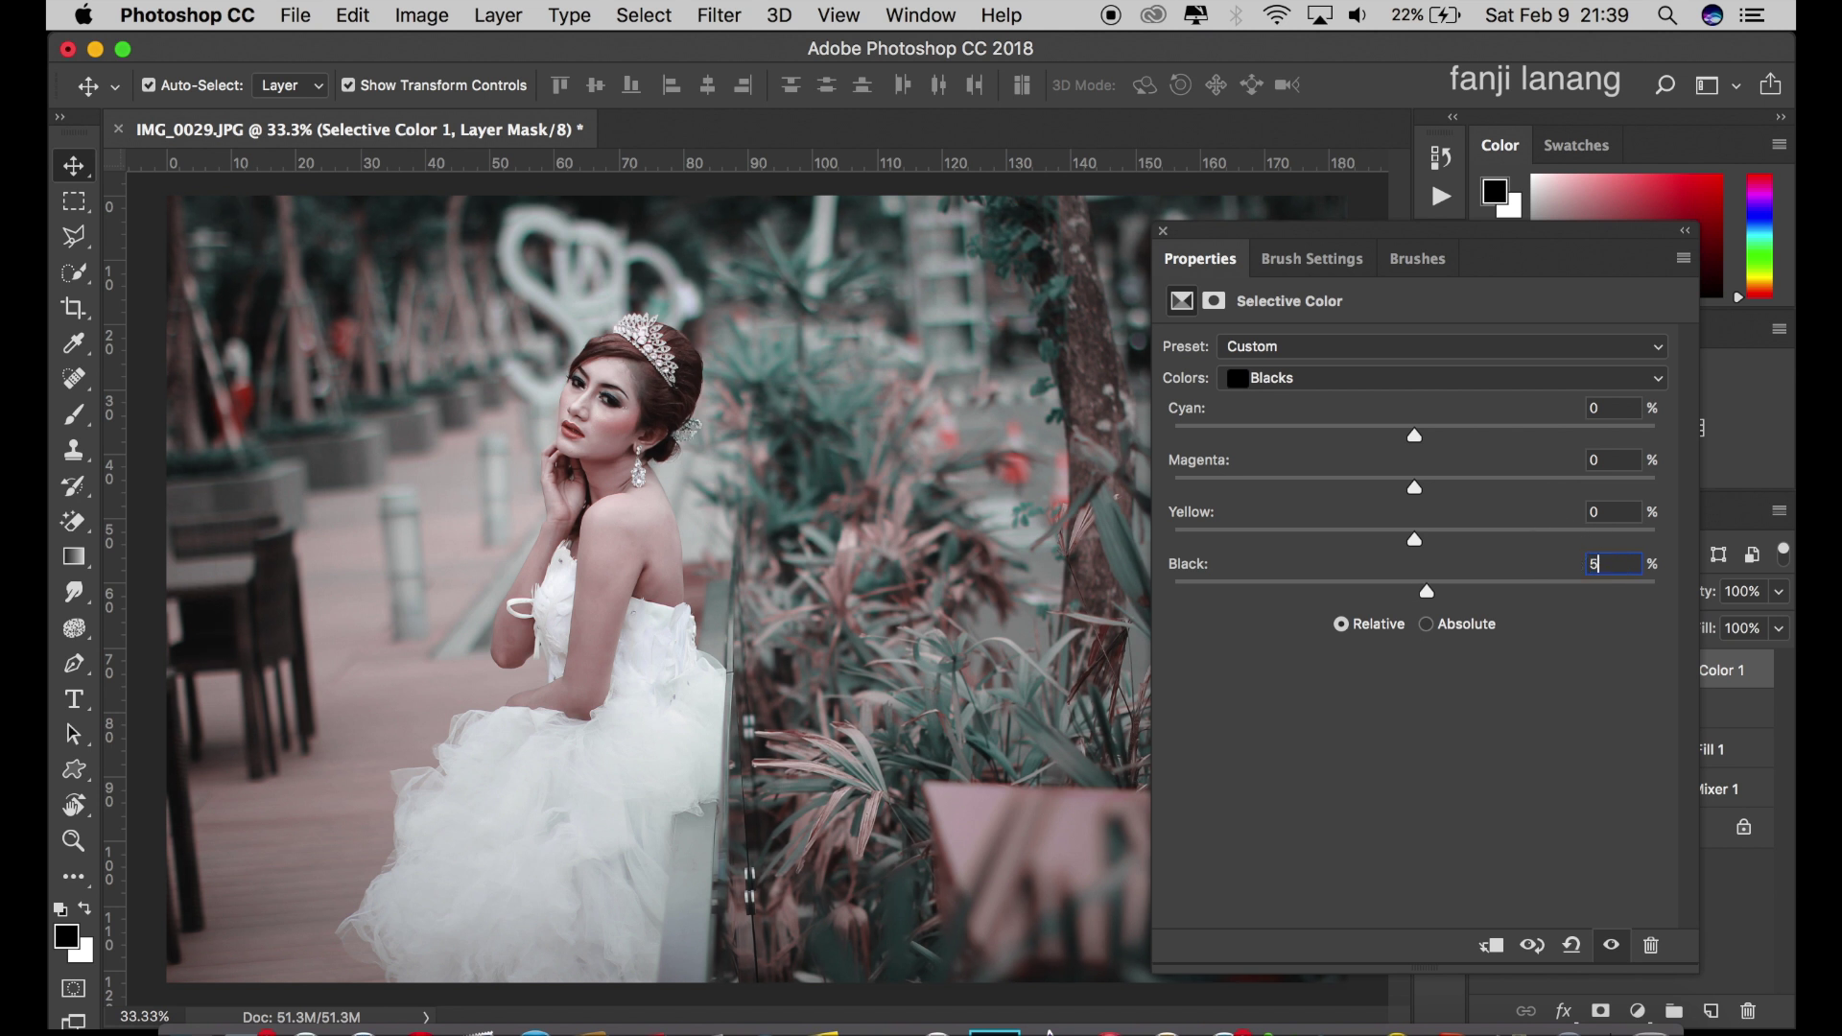
left_click(1547, 397)
type("5")
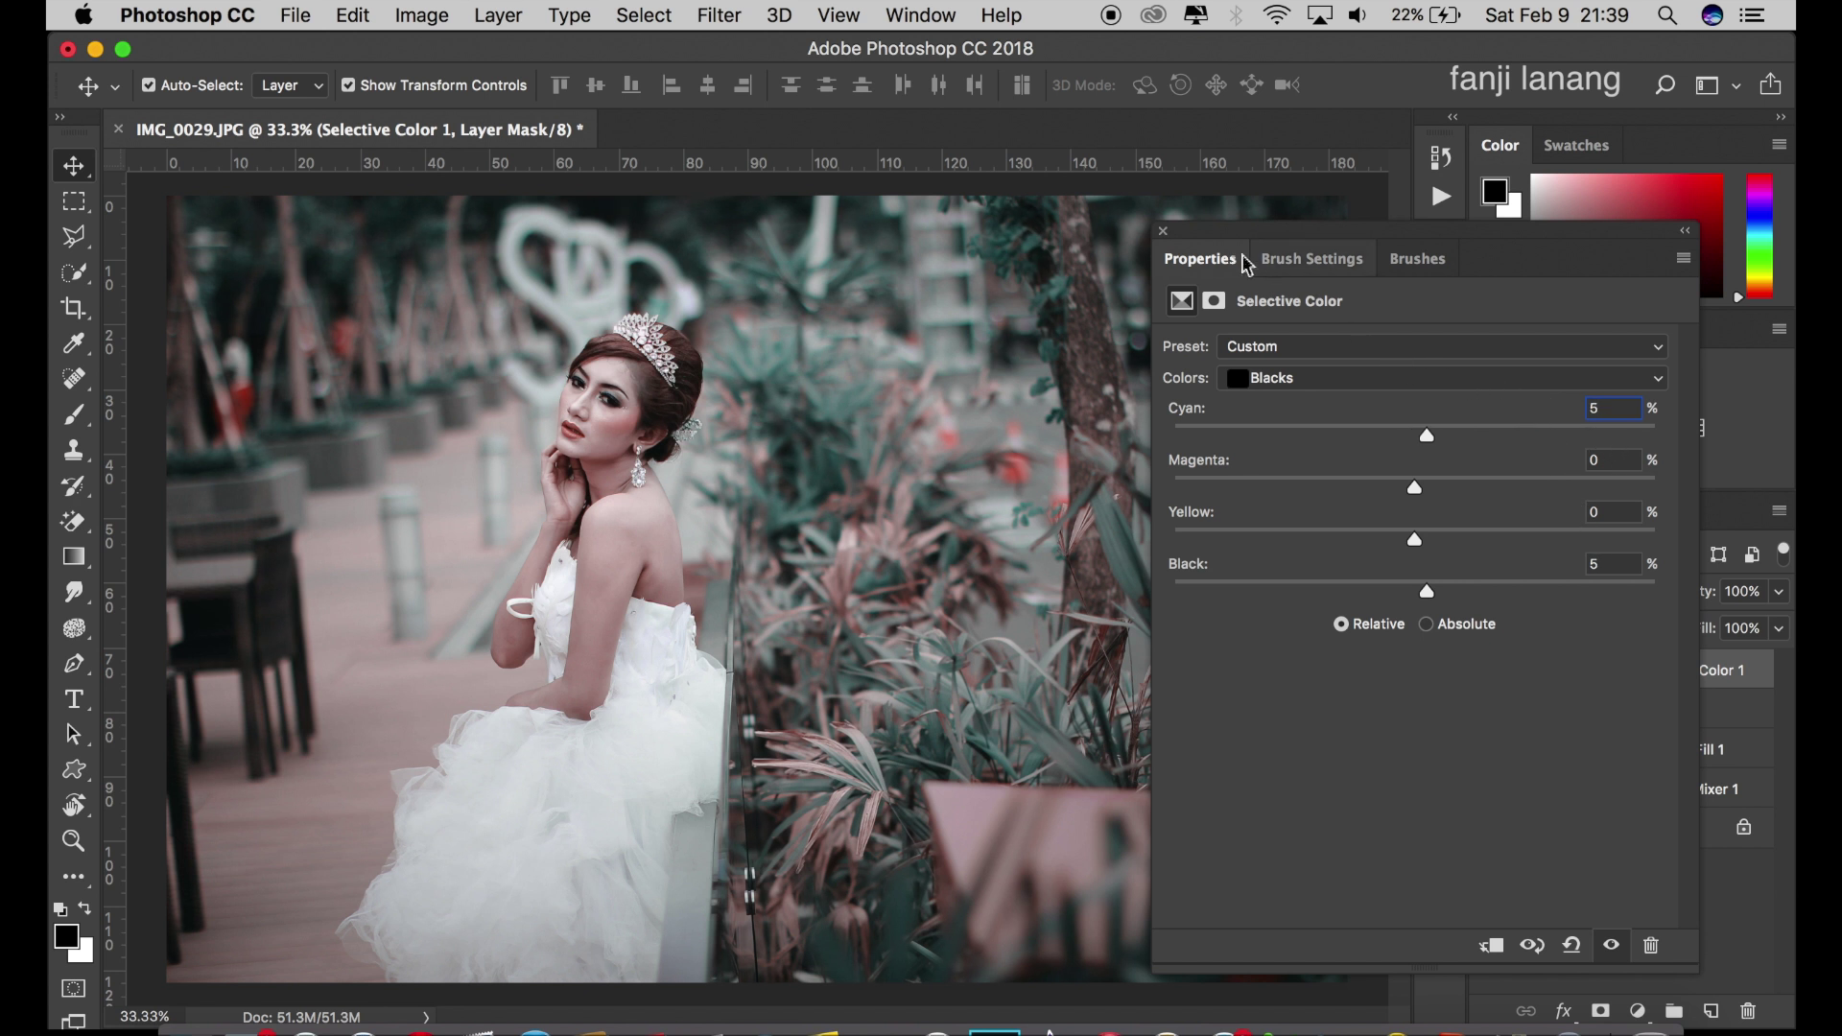
left_click(1163, 232)
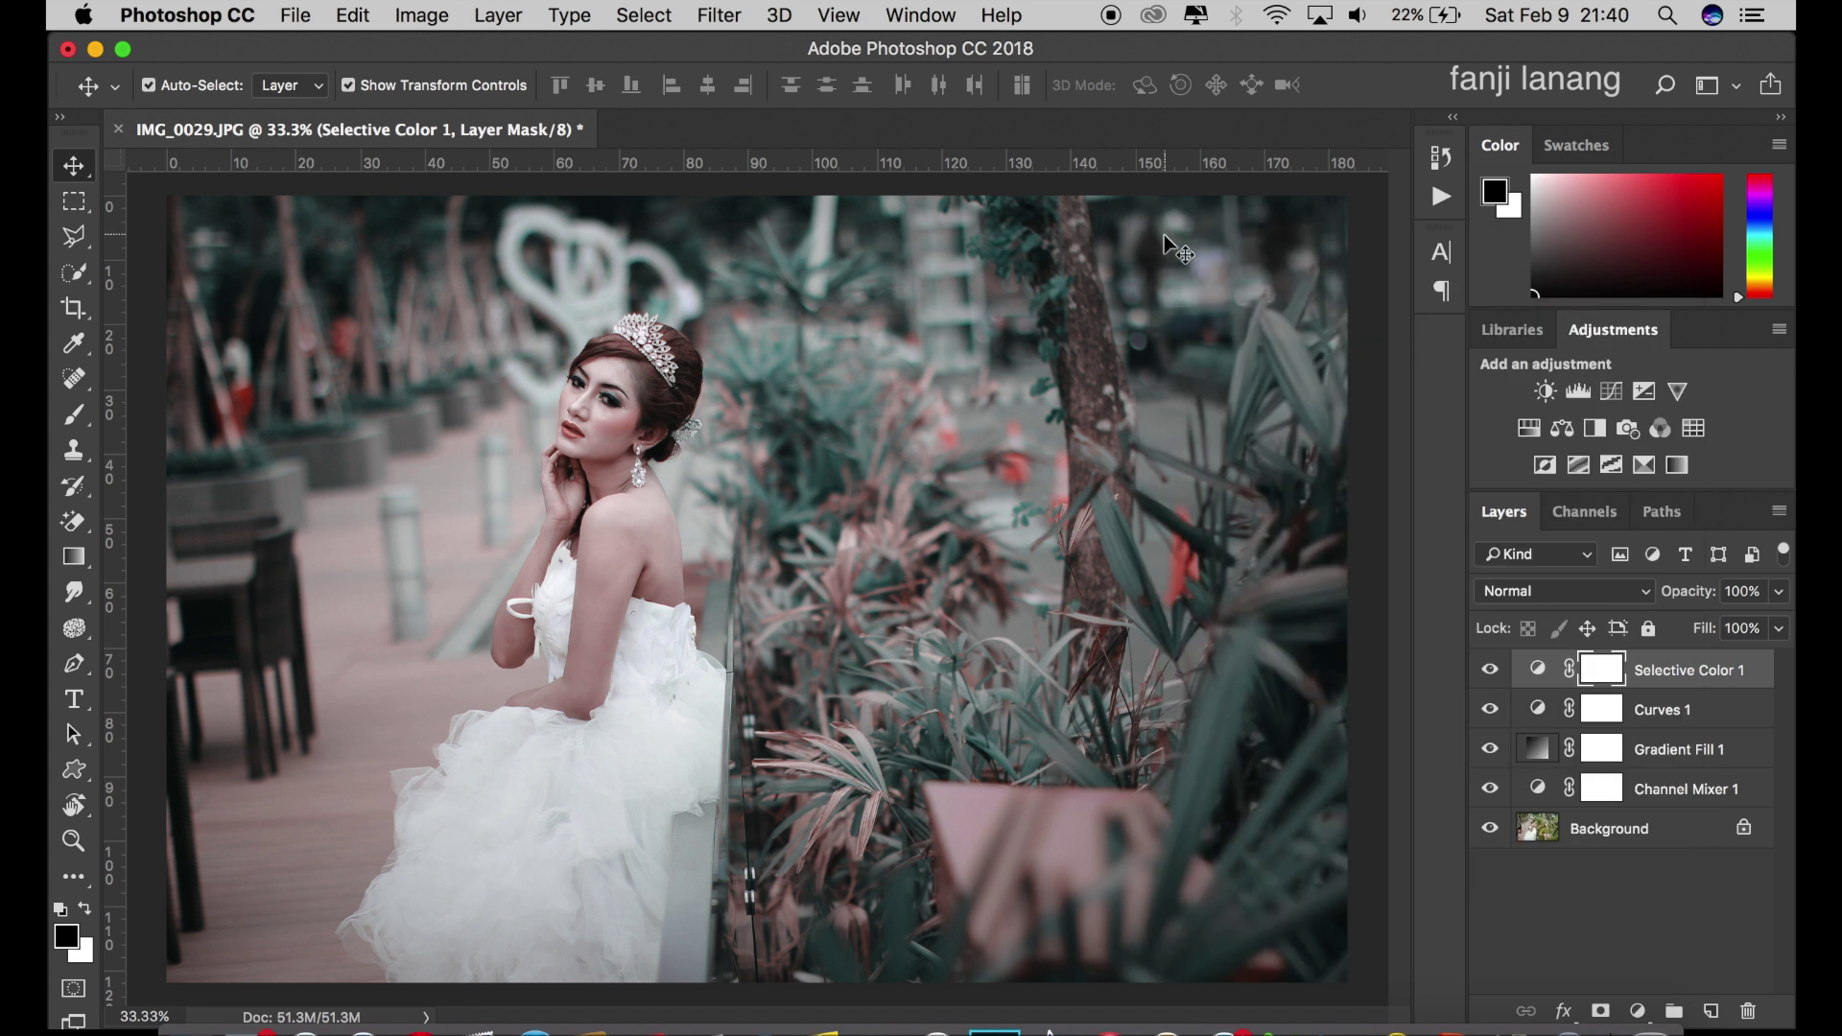
On a new top layer, set up a white signature brush at 600 px.
left_click(1711, 1011)
key("x")
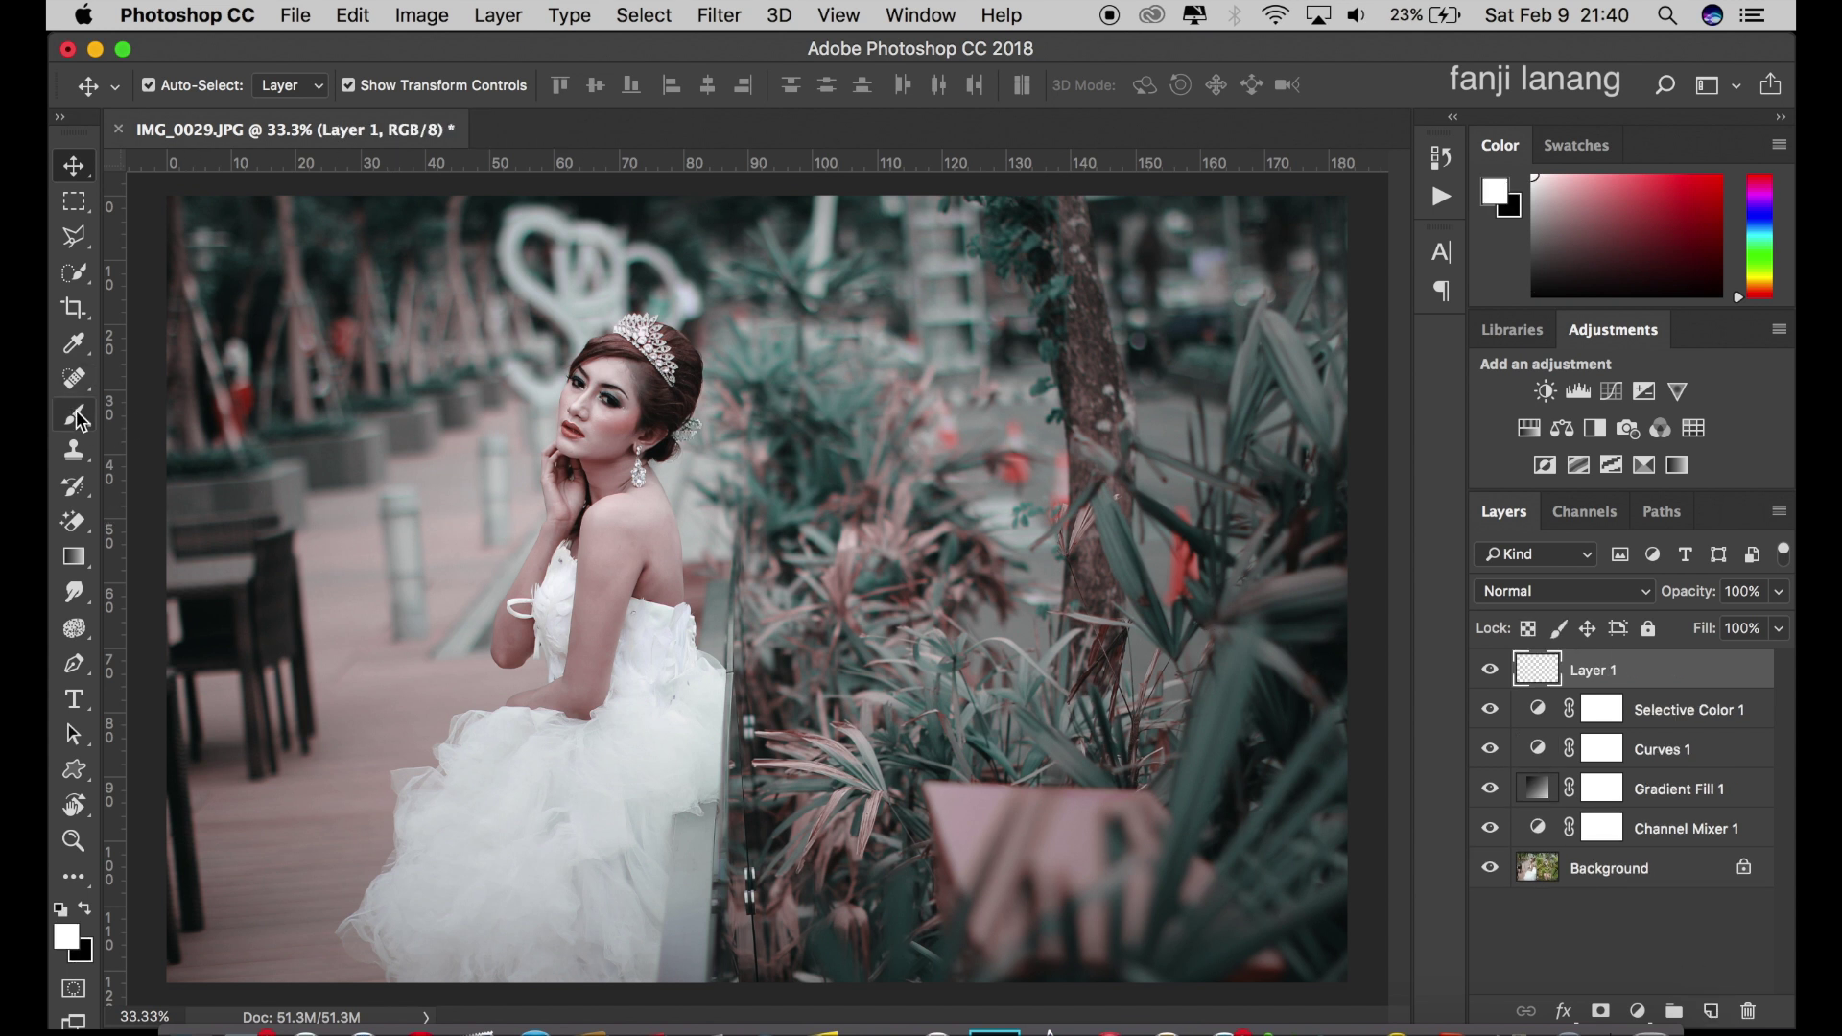
left_click(73, 414)
left_click(195, 87)
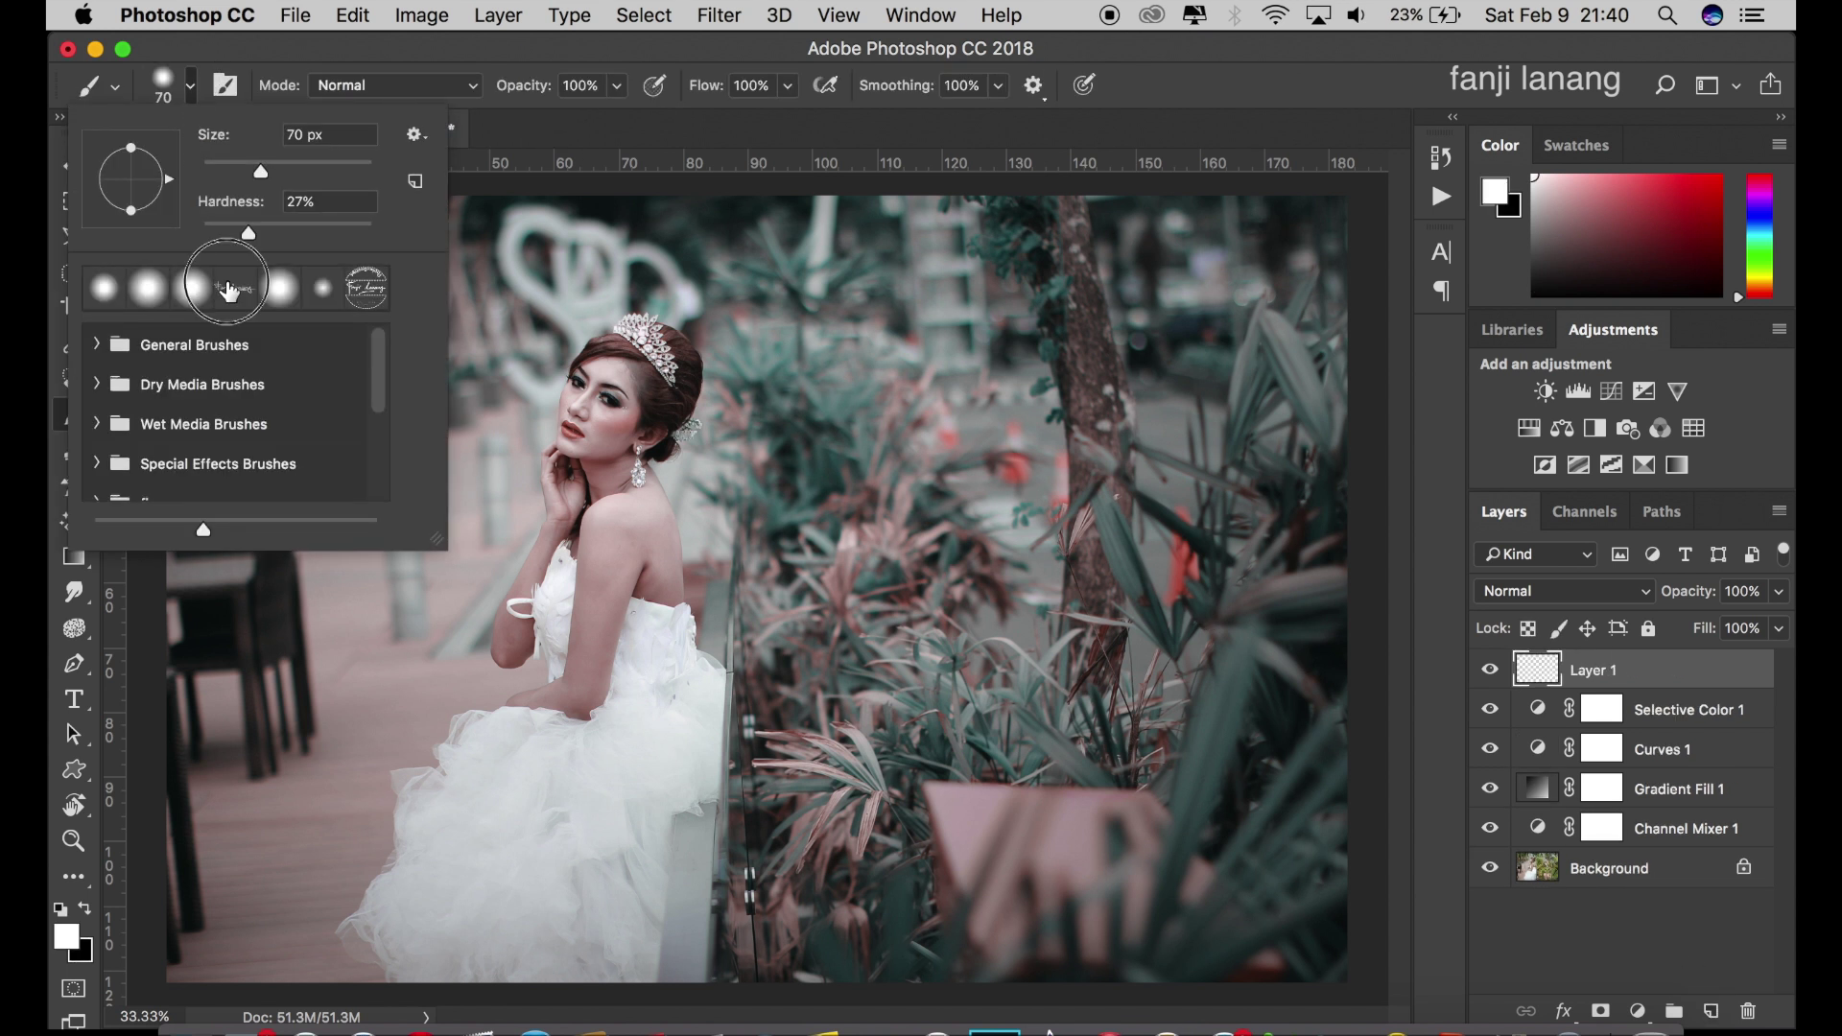
left_click(1257, 84)
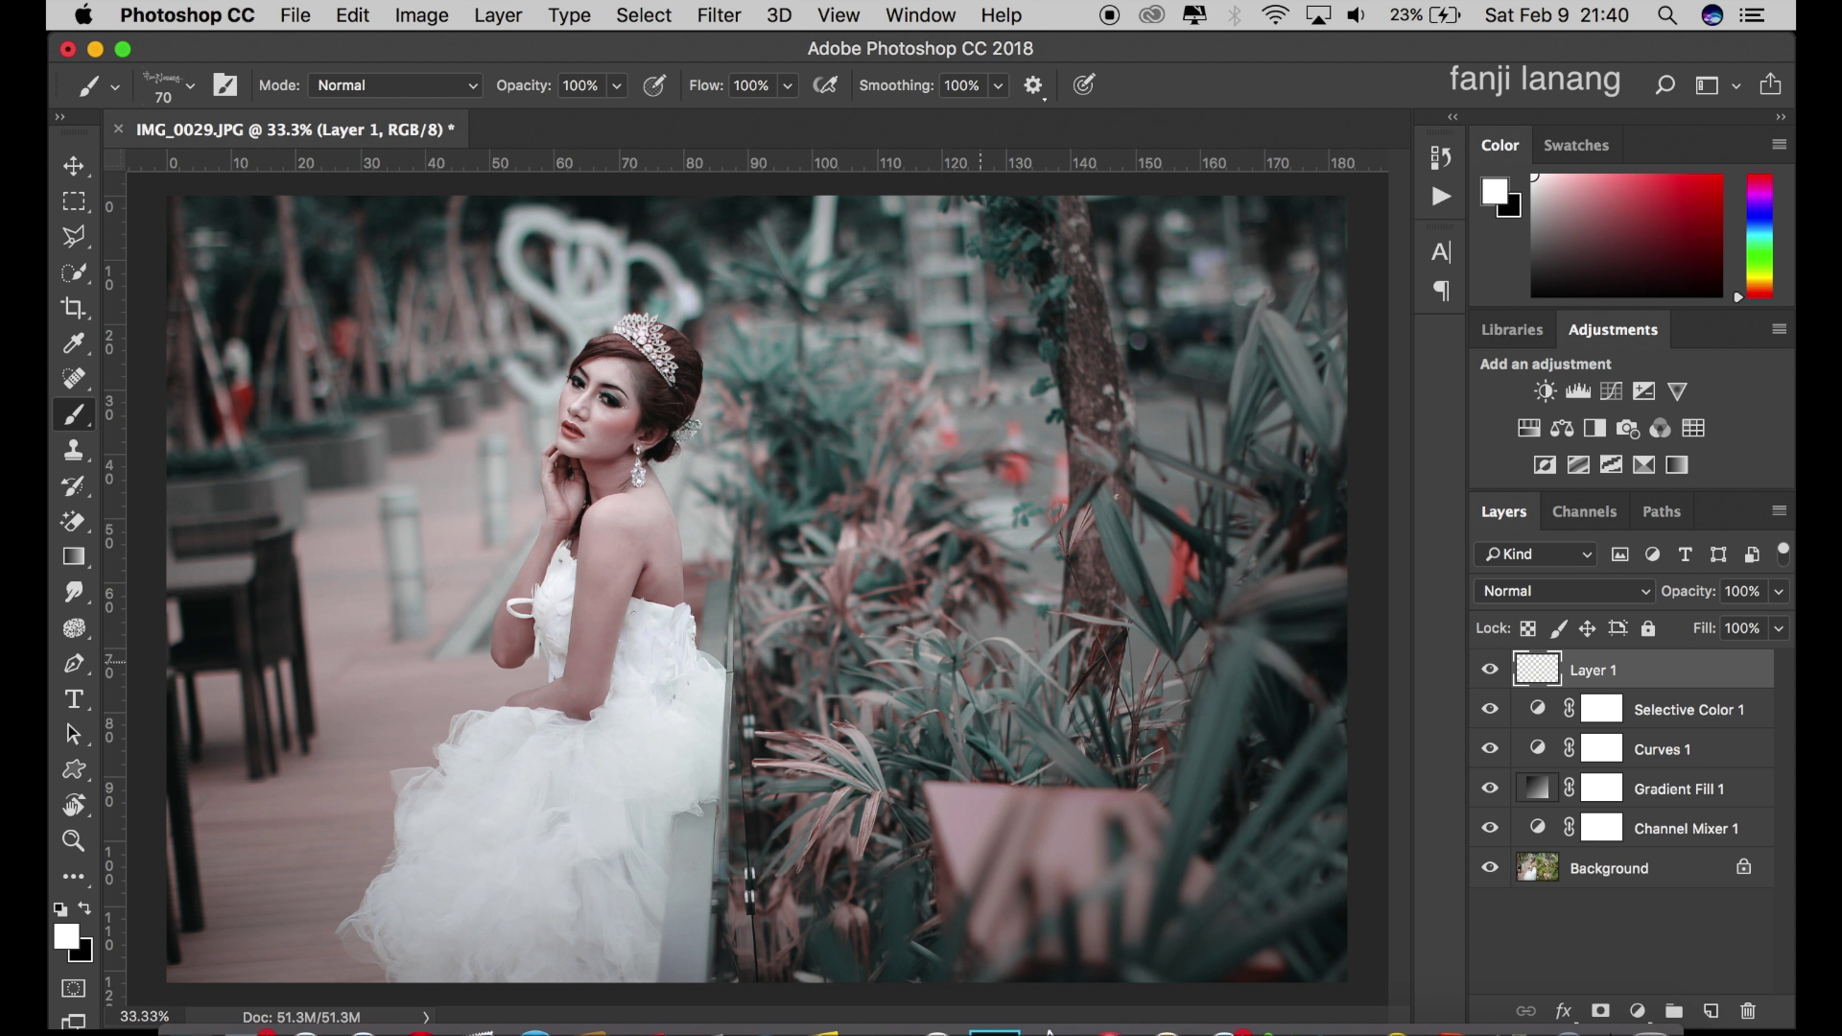
key("bracketright")
key("bracketright")
key("bracketright")
key("bracketright")
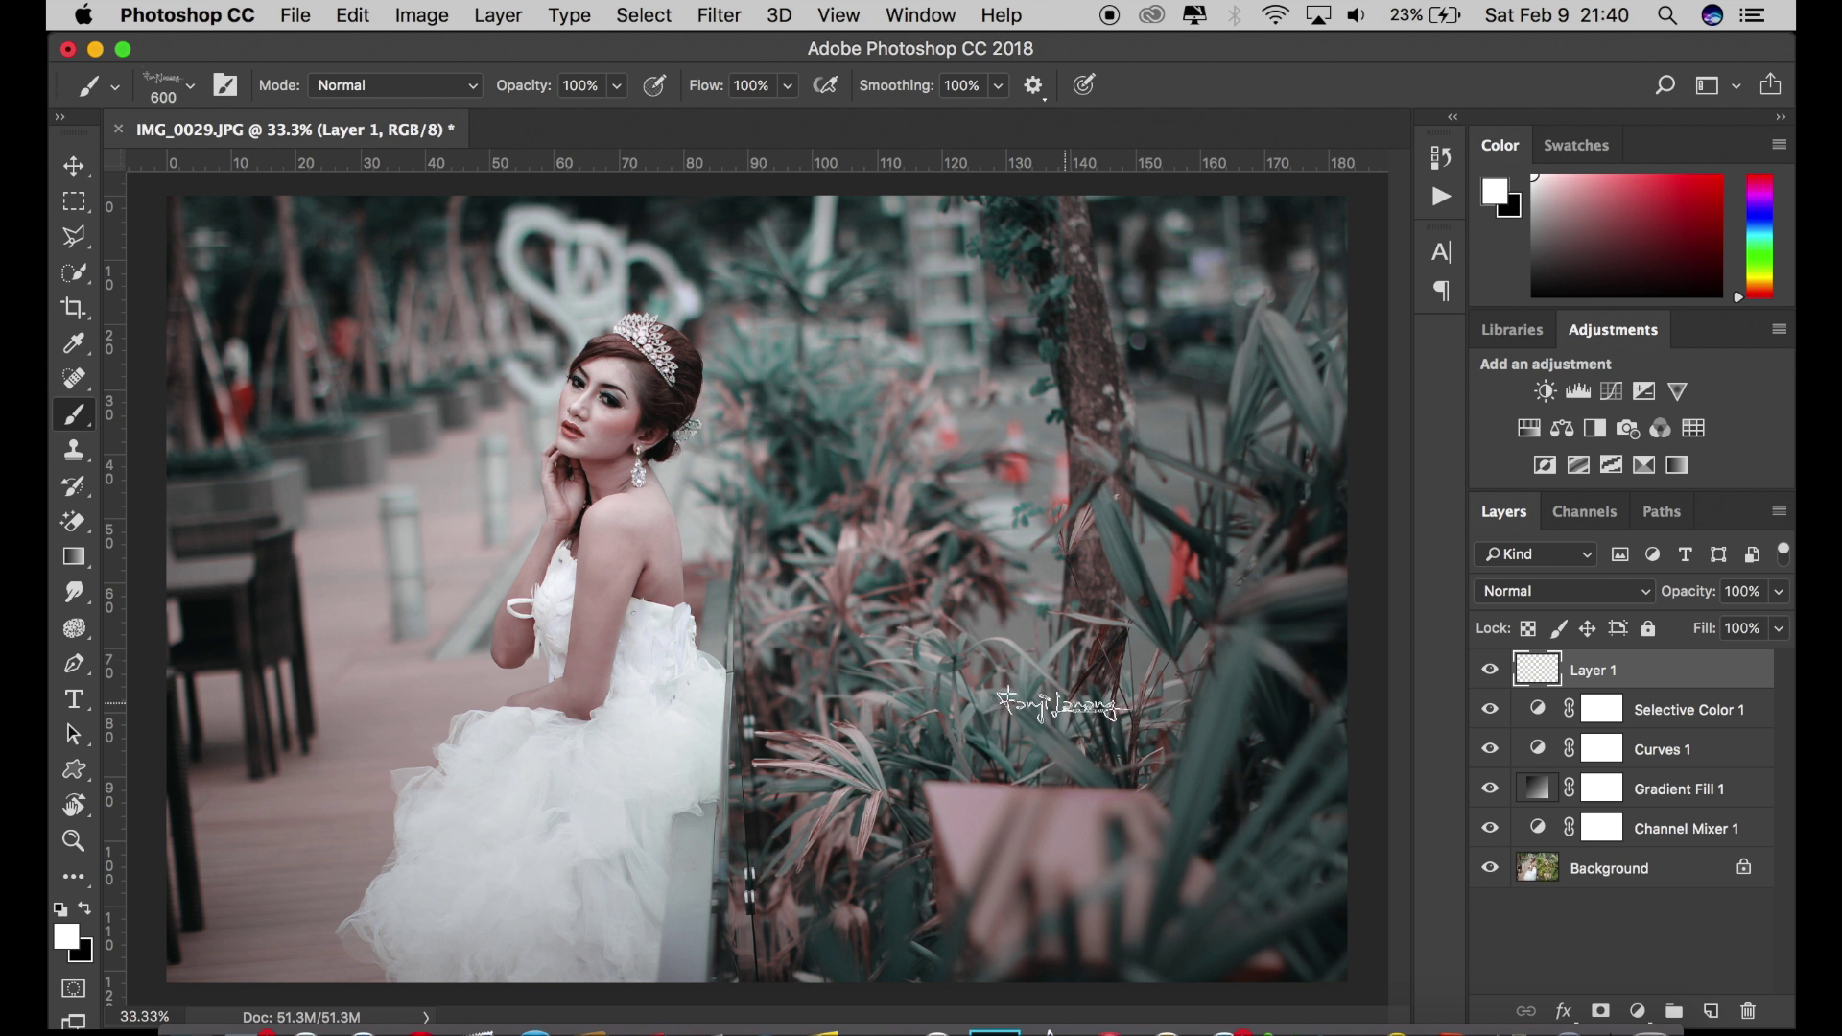